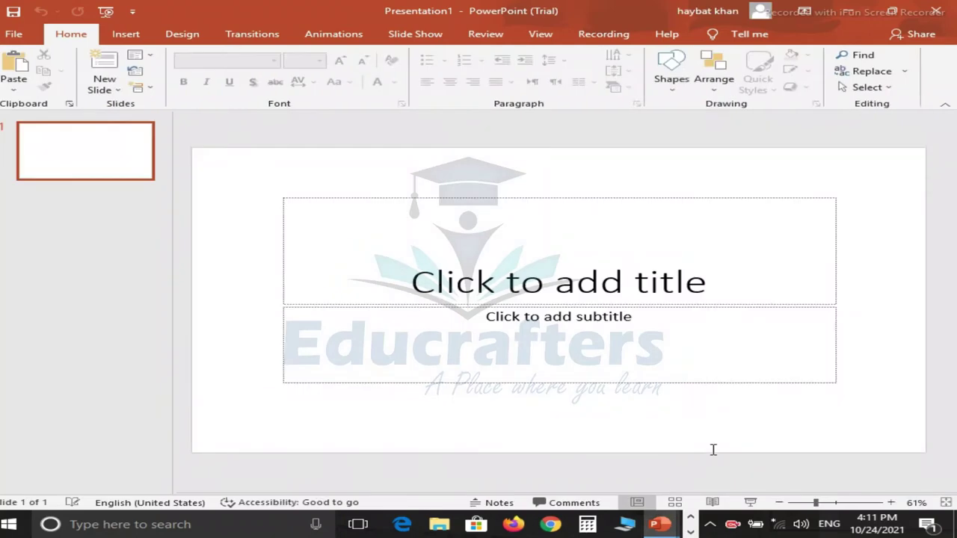
- Type 'This is our Computer Class' into the title placeholder, correcting the typo
left_click(508, 241)
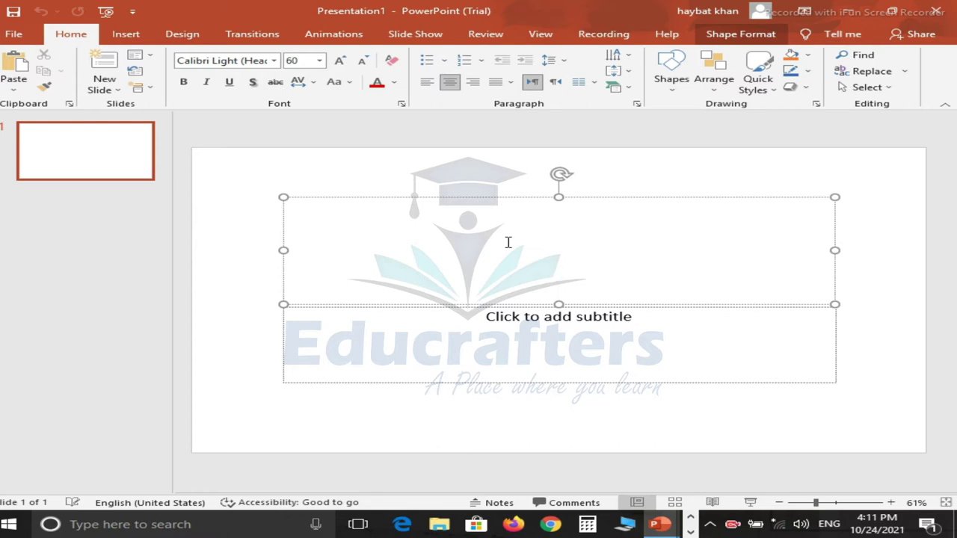
type("this ")
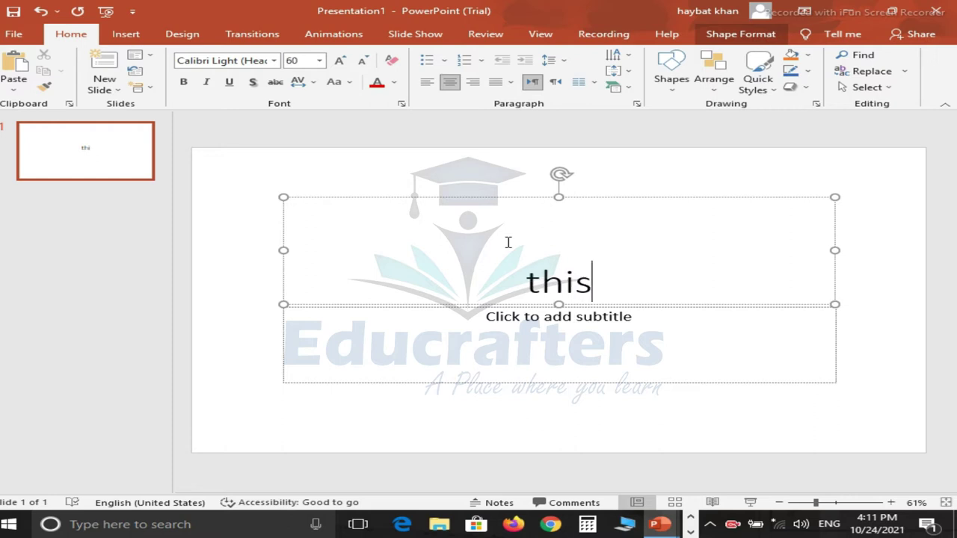
type("is o")
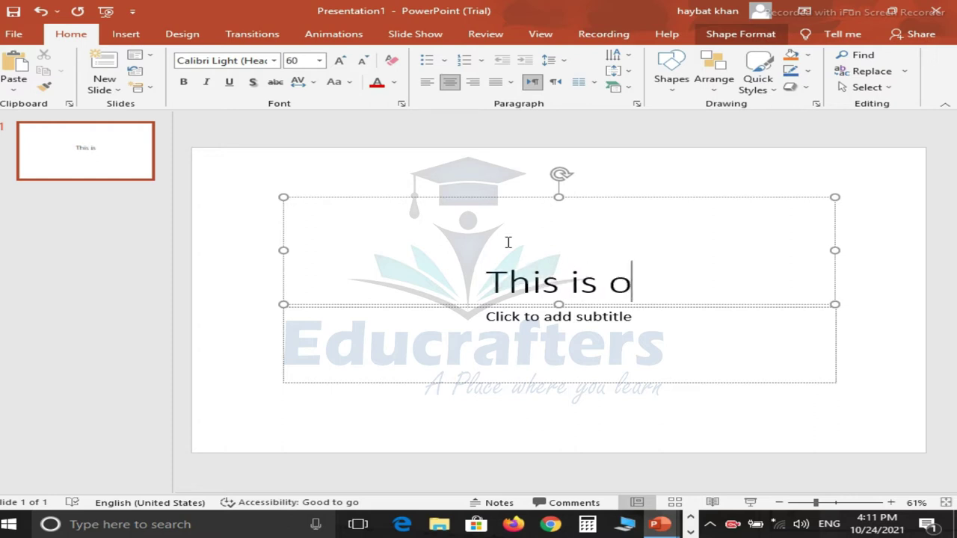
type("ur Computer C;las")
key("BackSpace")
key("BackSpace")
key("BackSpace")
key("BackSpace")
type("lass")
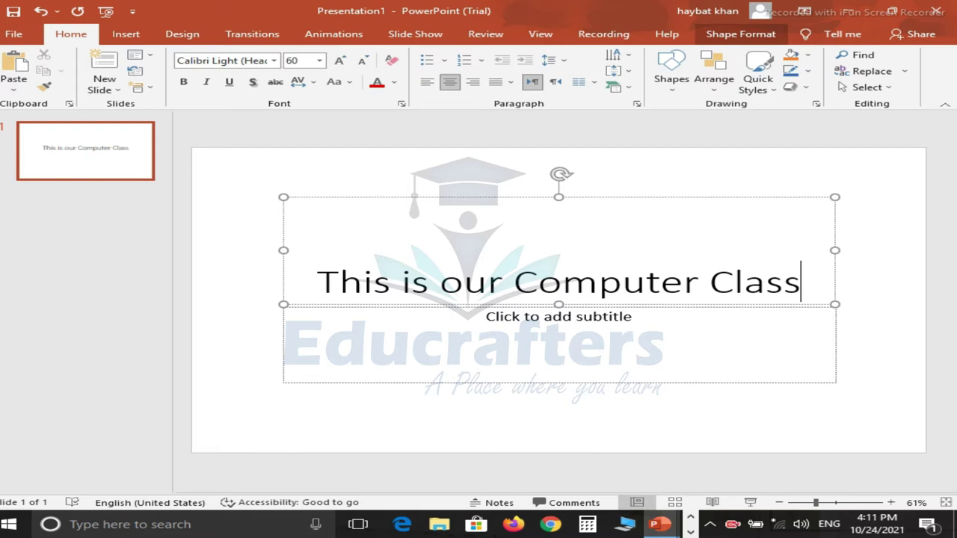
- Move the title box slightly higher and apply Text Shadow and Bold to the heading
left_click(381, 334)
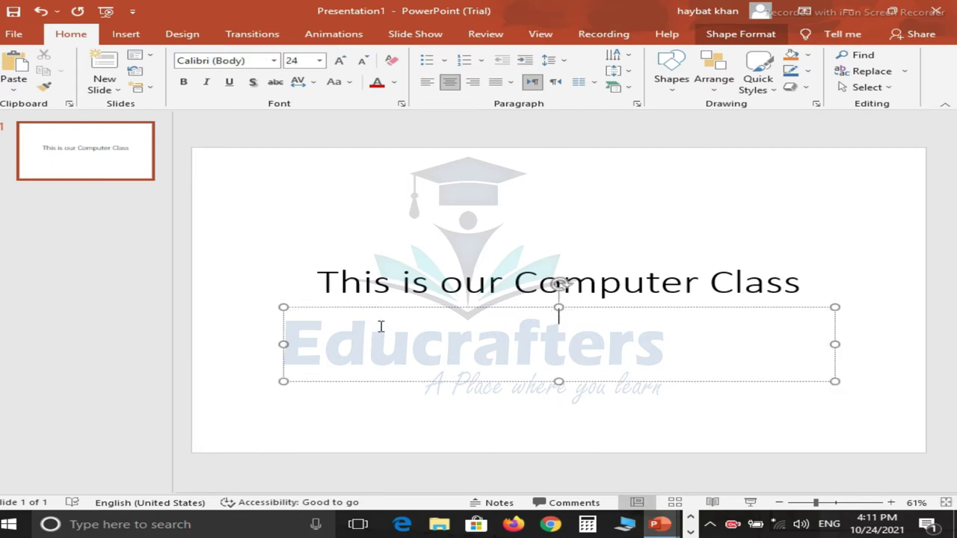
left_click(374, 283)
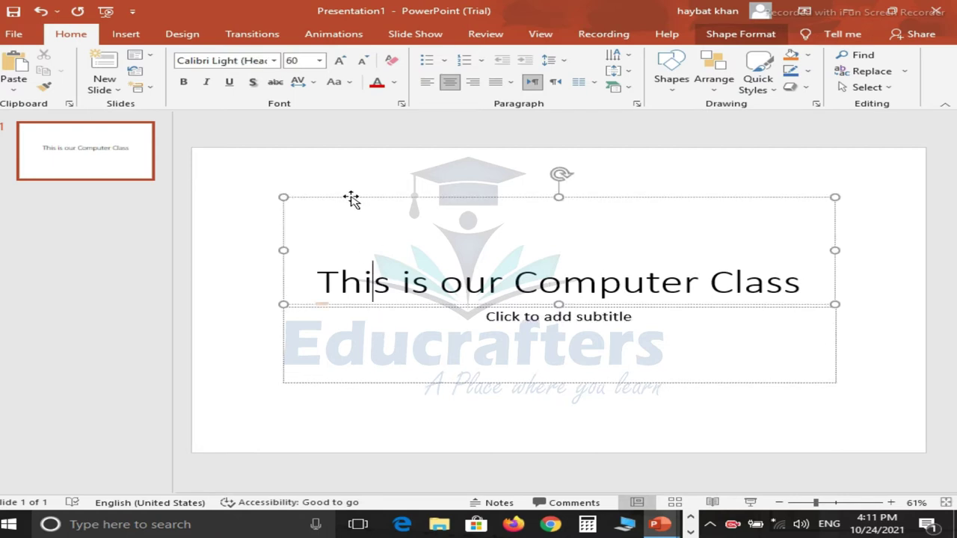
left_click_drag(350, 196, 351, 171)
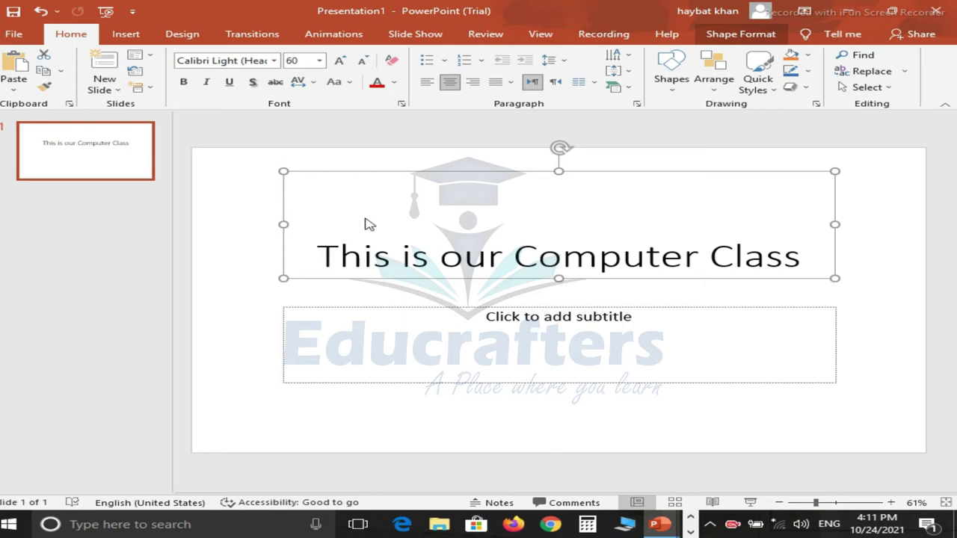
left_click(252, 82)
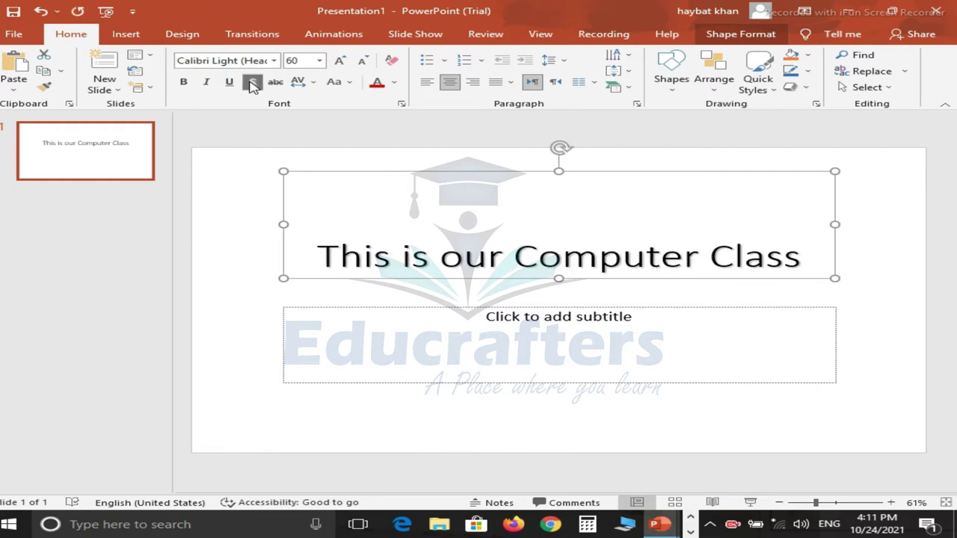
left_click(183, 82)
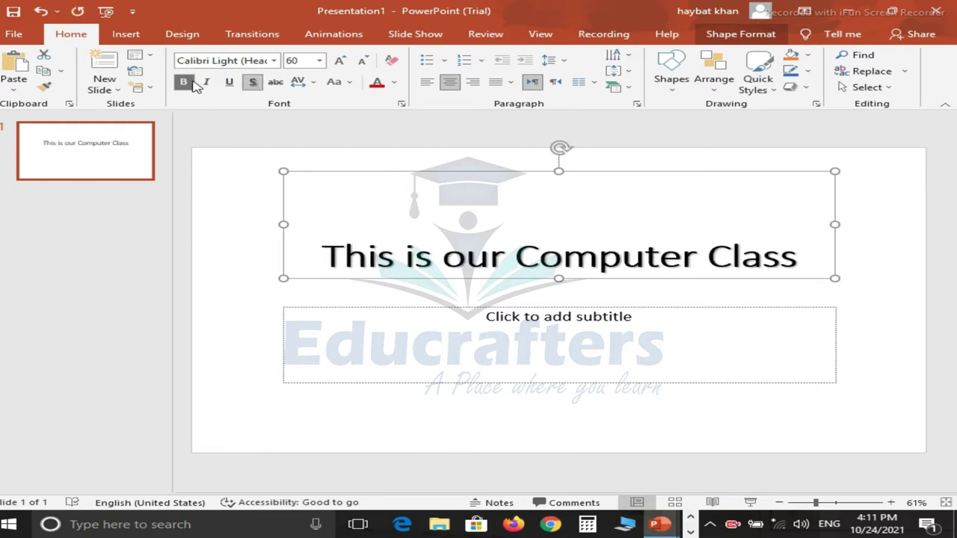
- Apply the Facet theme in its pink colour variant, then reselect the title box
left_click(179, 35)
left_click(215, 69)
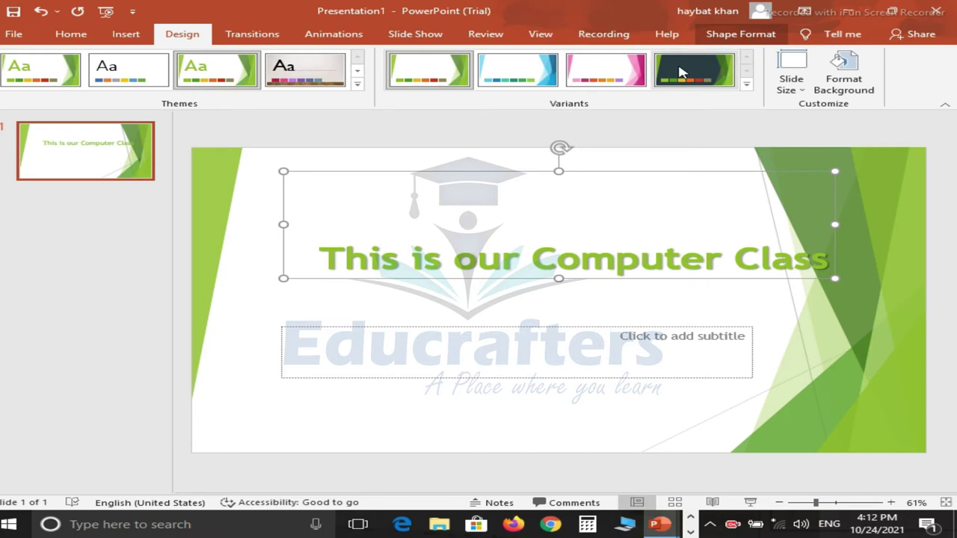
left_click(677, 67)
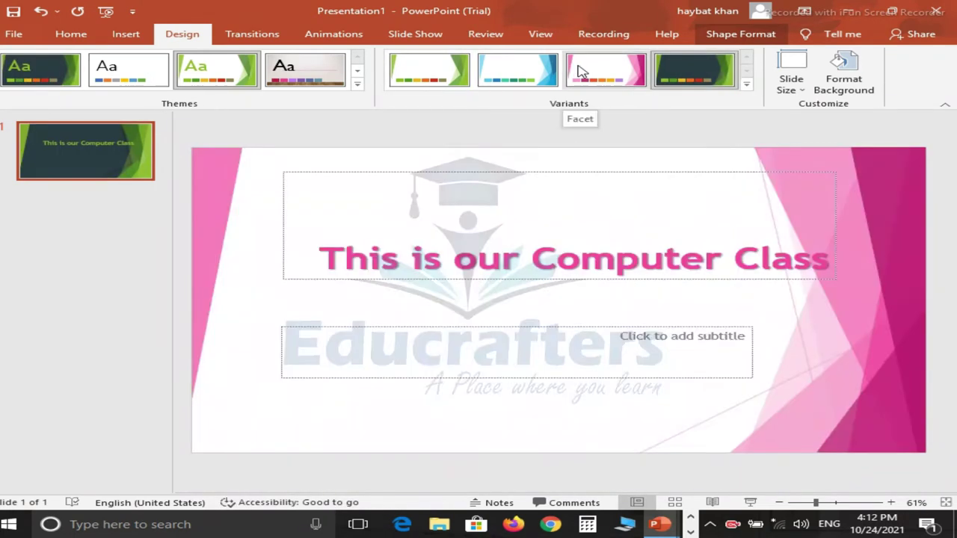
left_click(582, 69)
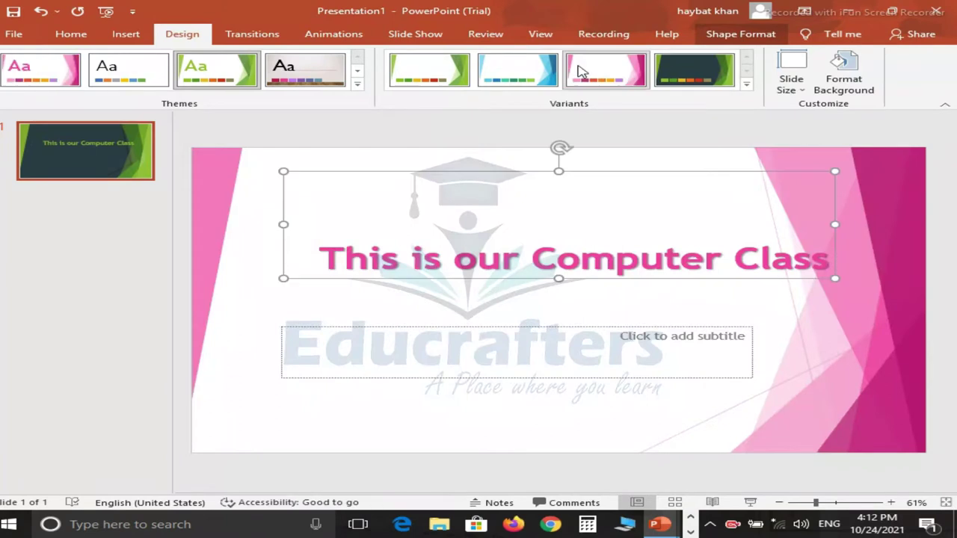
left_click(430, 302)
left_click(380, 254)
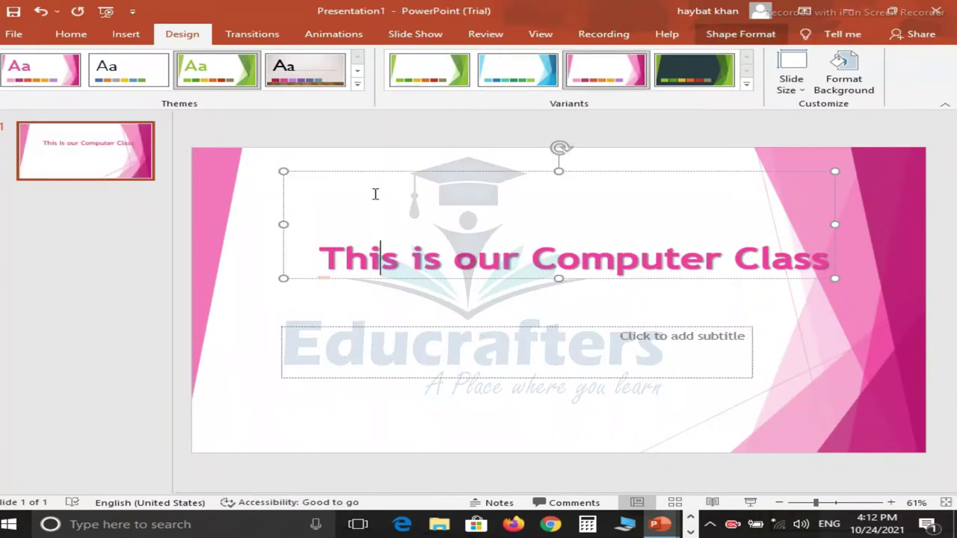
left_click(369, 172)
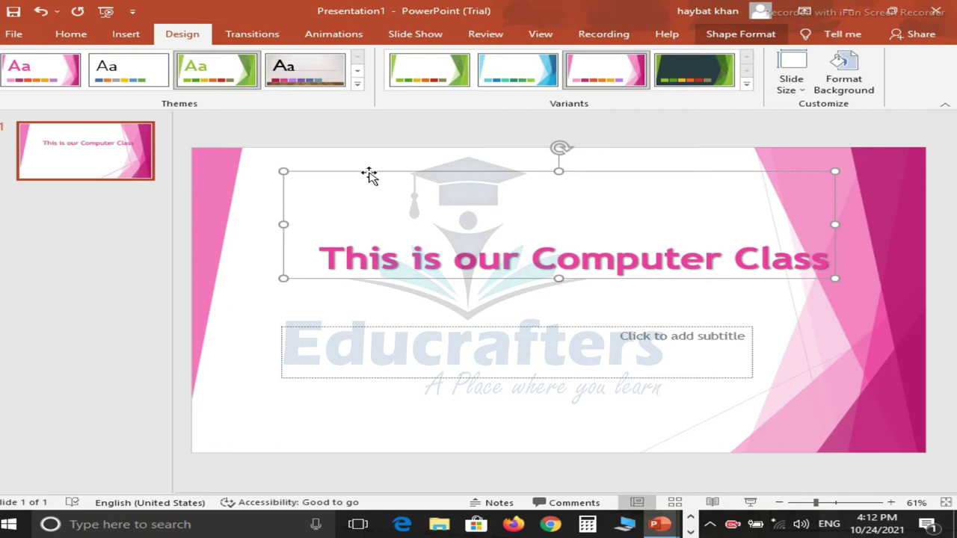
- Add a Fly In entrance to the title and preview it from the Animation Pane
left_click(334, 34)
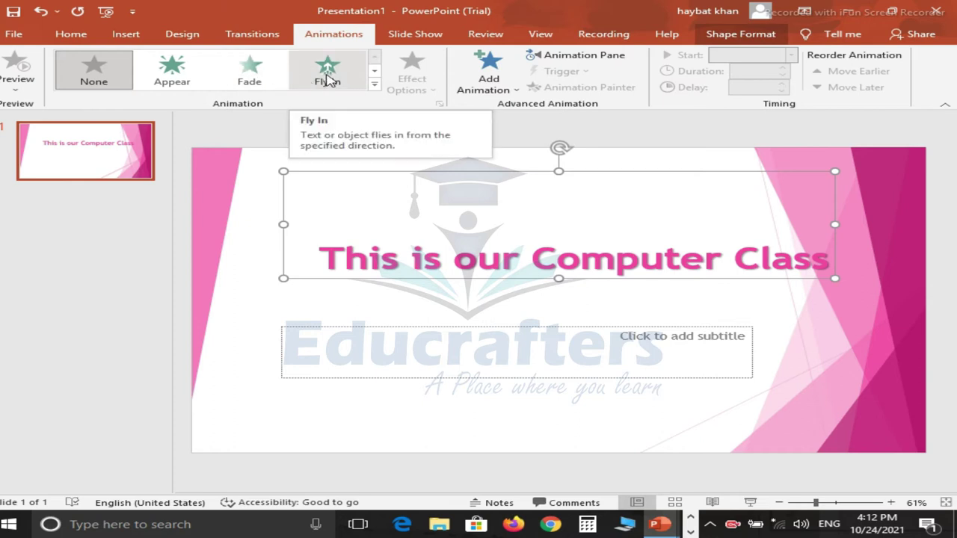
left_click(326, 75)
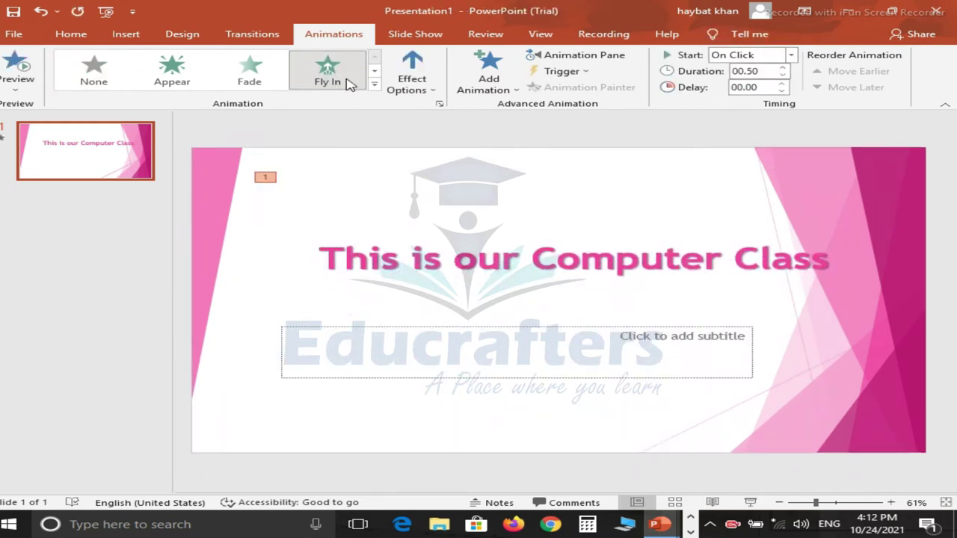
left_click(562, 60)
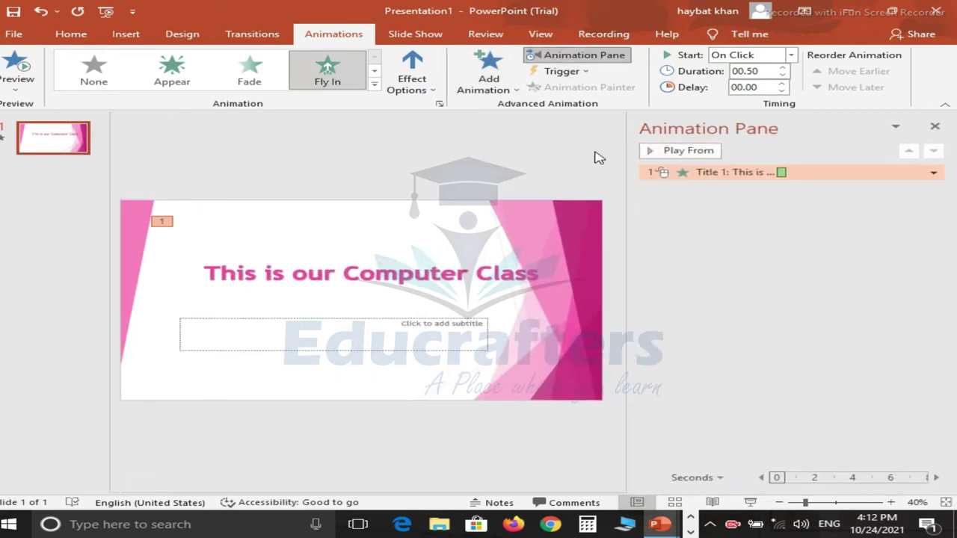
left_click(689, 151)
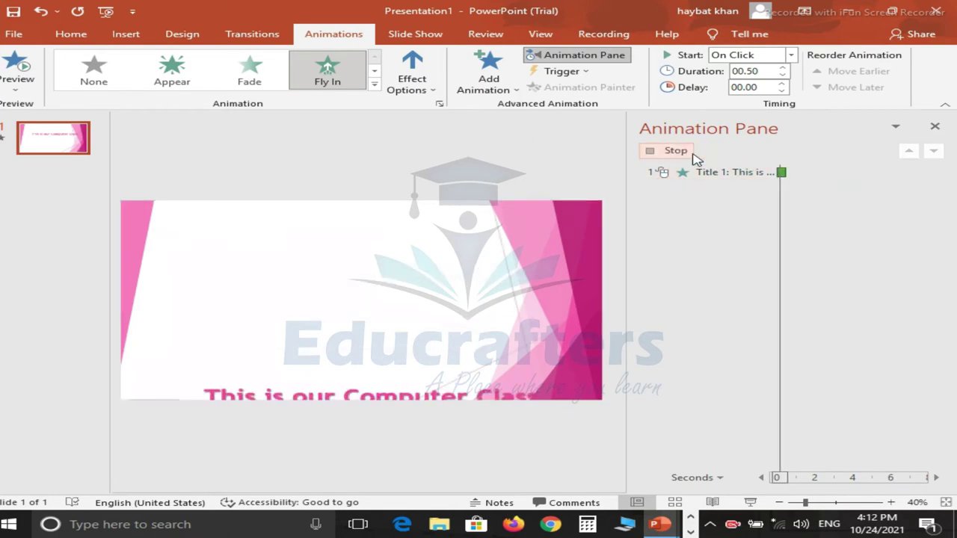
left_click(689, 152)
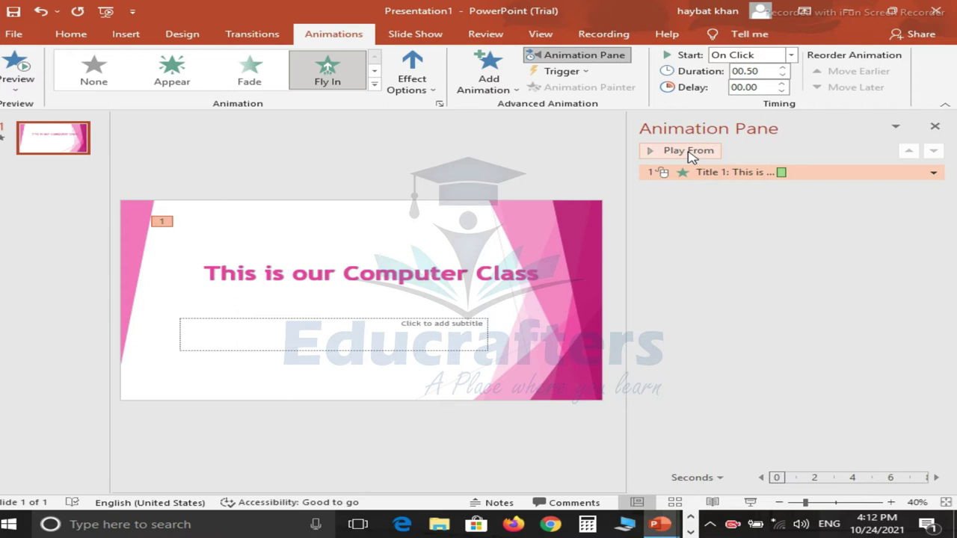
left_click(689, 151)
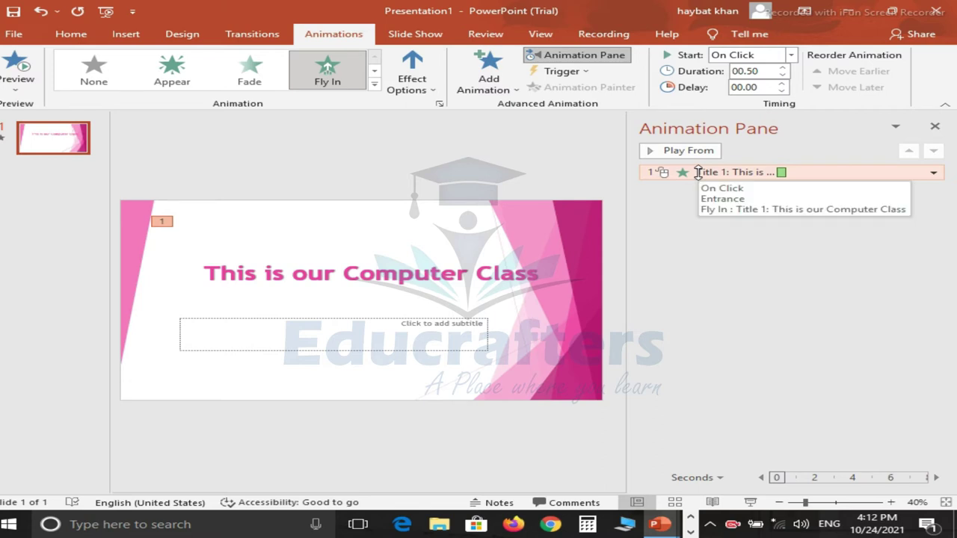
- Try From Left, then From Right as the Fly In direction, previewing each
right_click(698, 172)
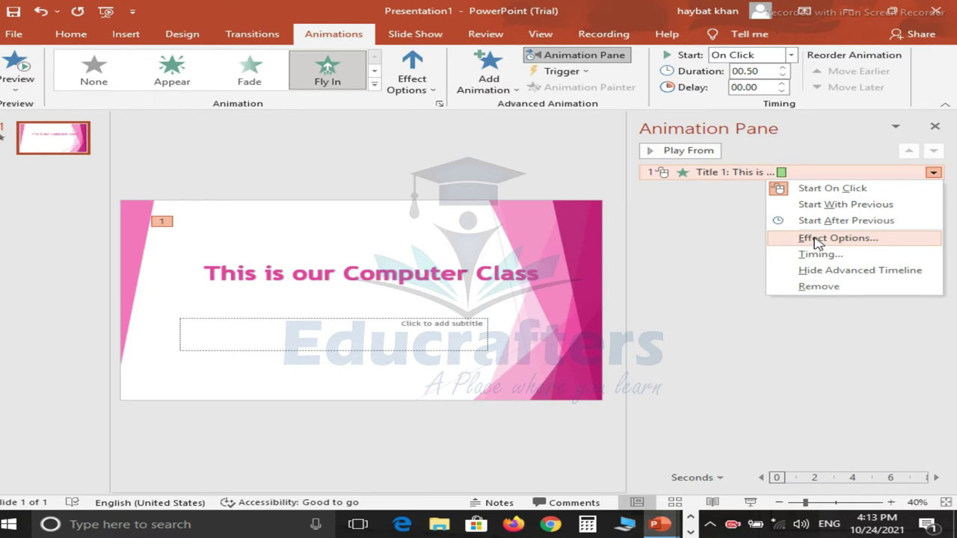
left_click(818, 239)
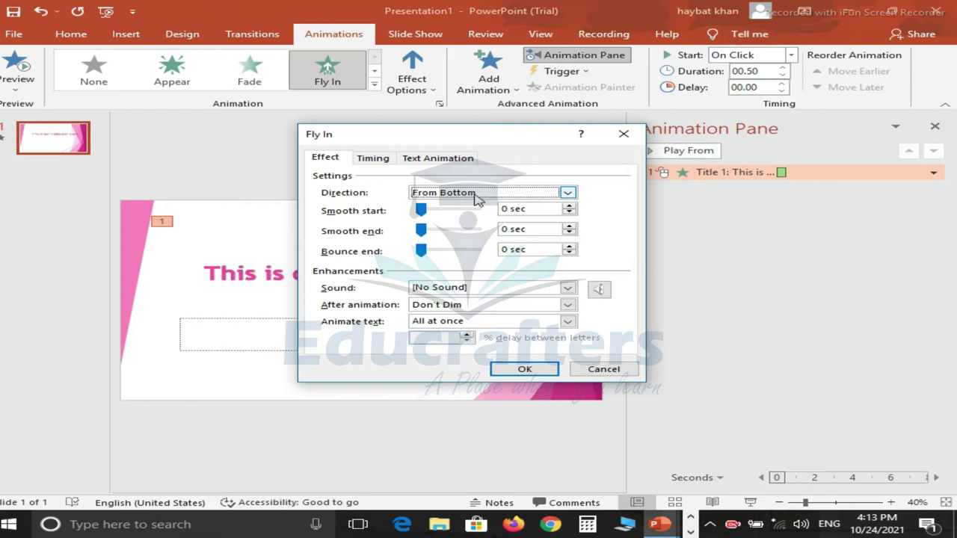
left_click(568, 193)
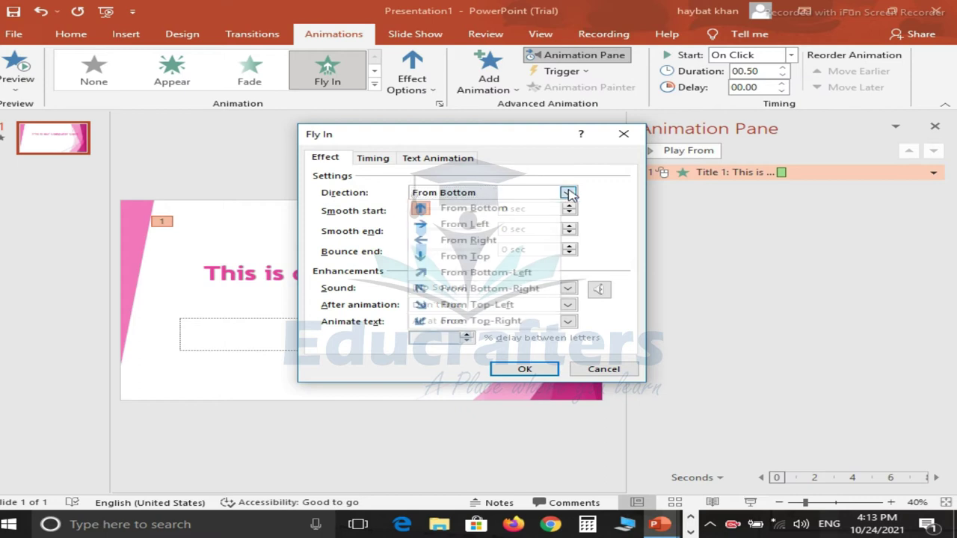
left_click(512, 225)
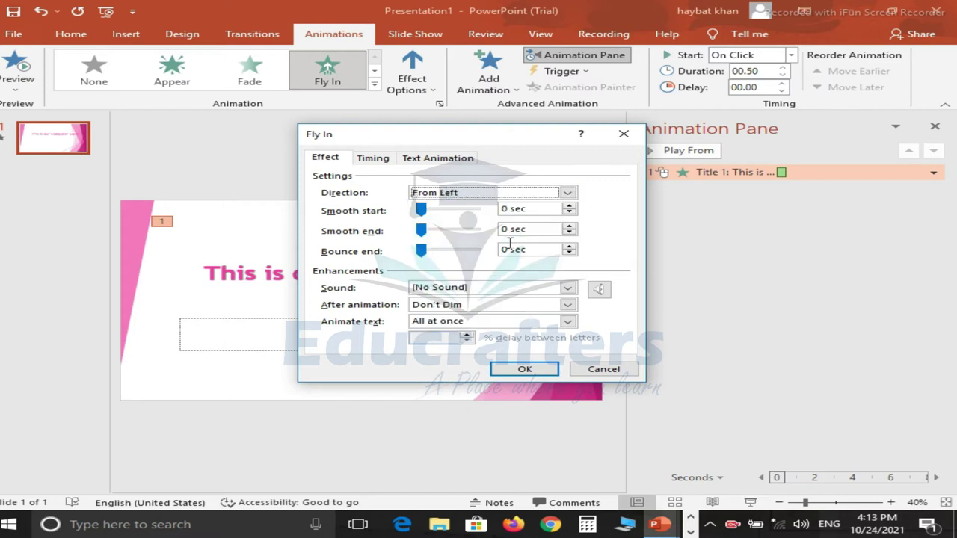
left_click(548, 371)
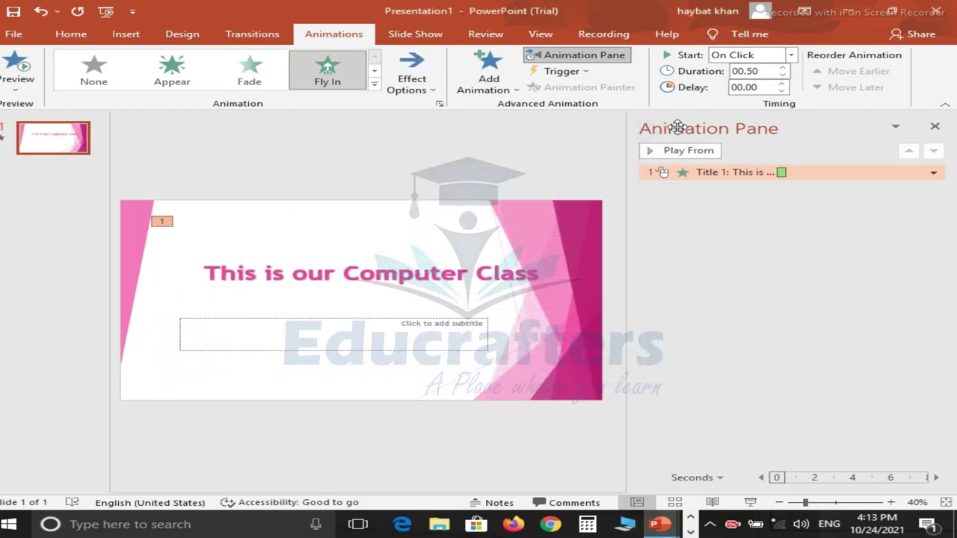
left_click(678, 152)
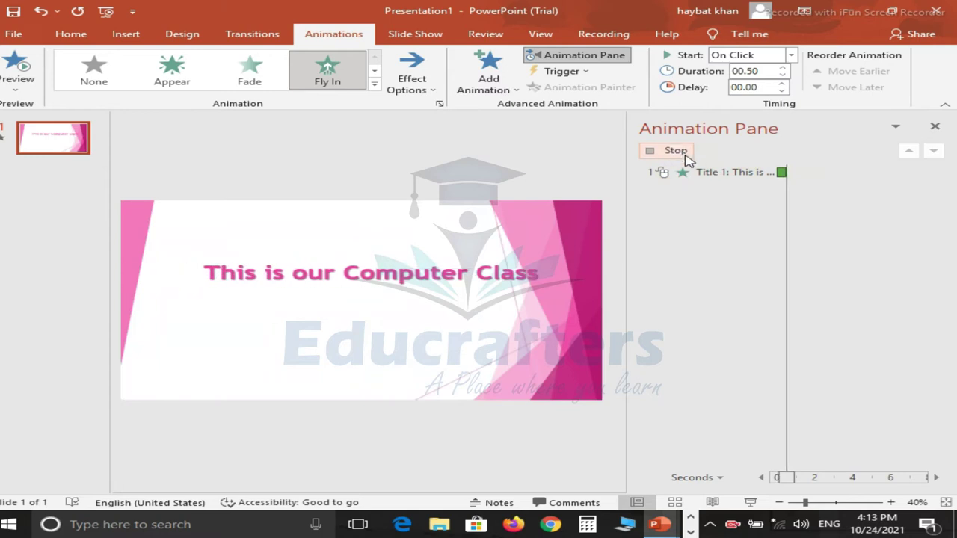
double_click(715, 176)
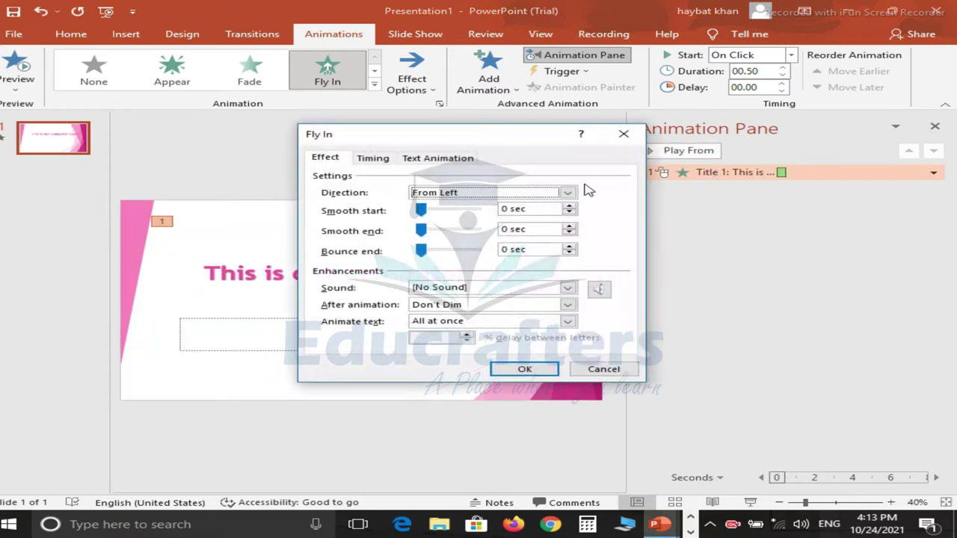
left_click(567, 193)
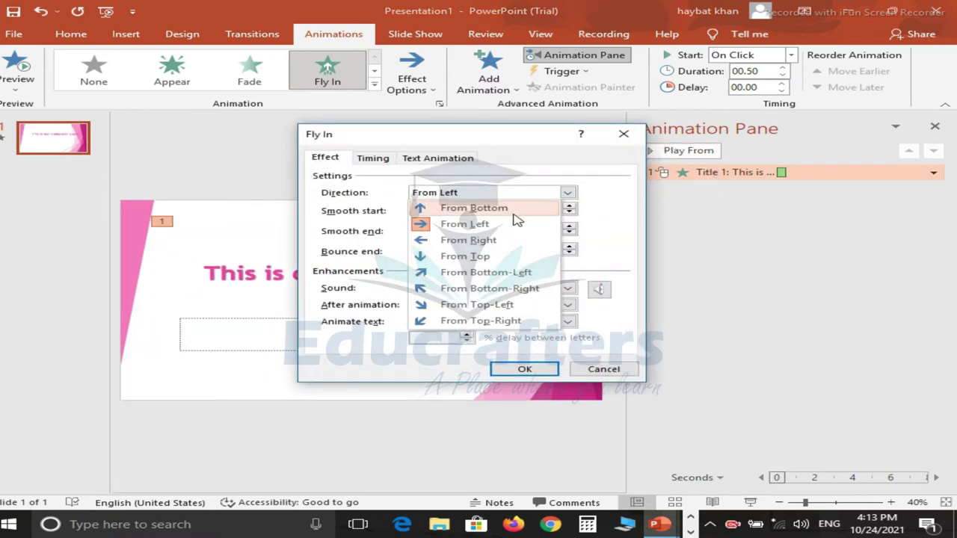
left_click(484, 245)
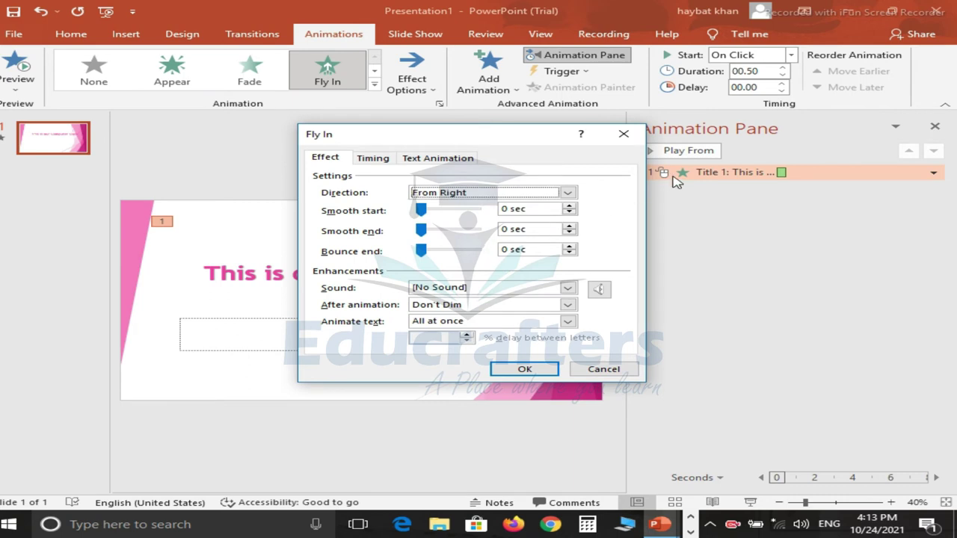
left_click(524, 369)
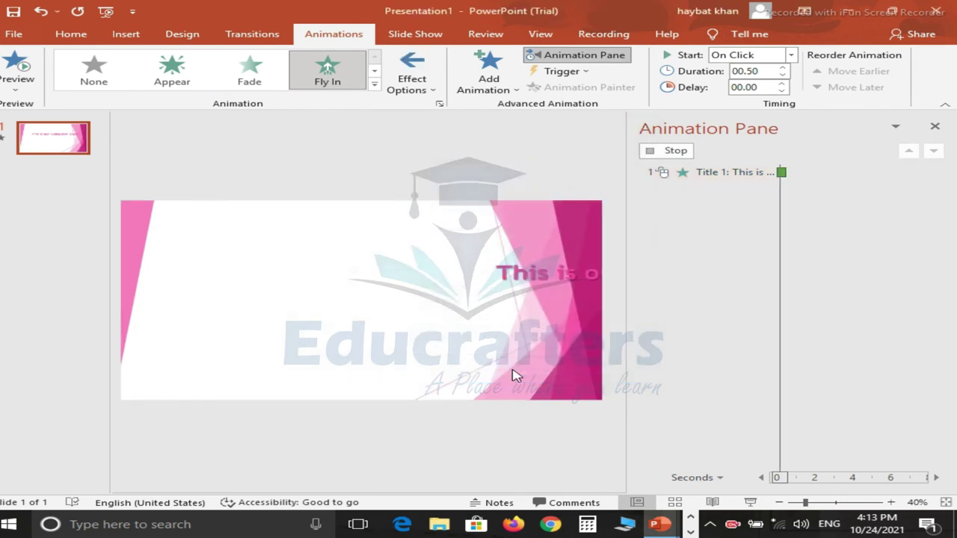
- Set the Fly In direction to From Top and preview it again
double_click(707, 174)
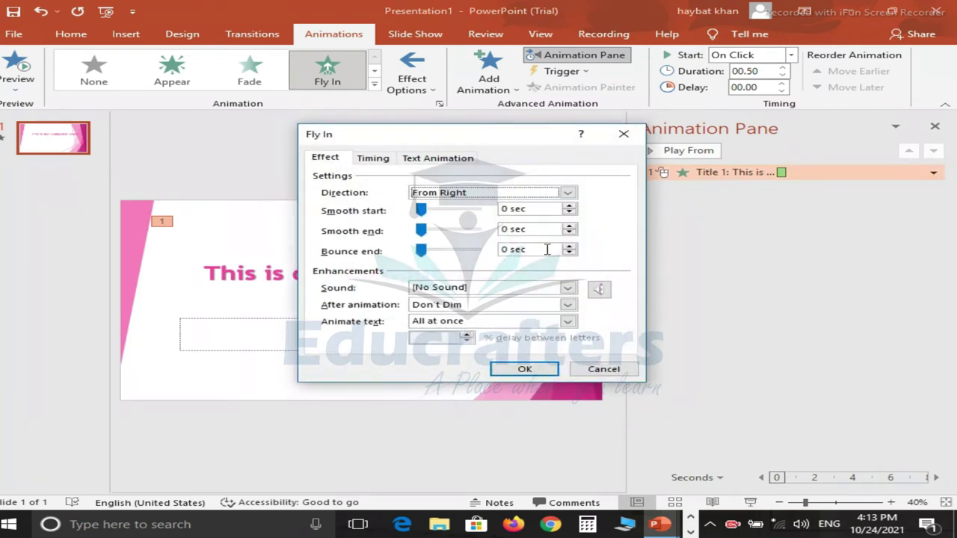
left_click(569, 192)
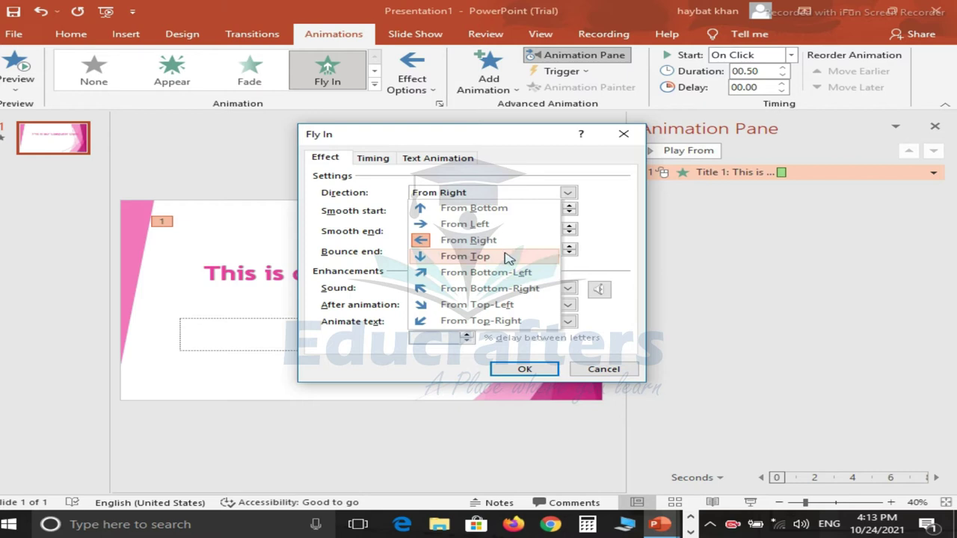
left_click(507, 257)
left_click(501, 370)
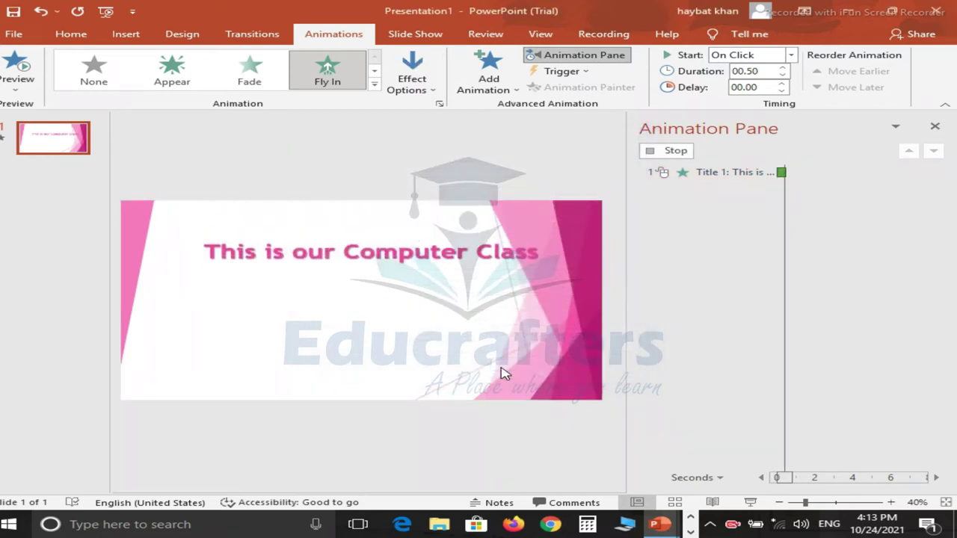
left_click(679, 148)
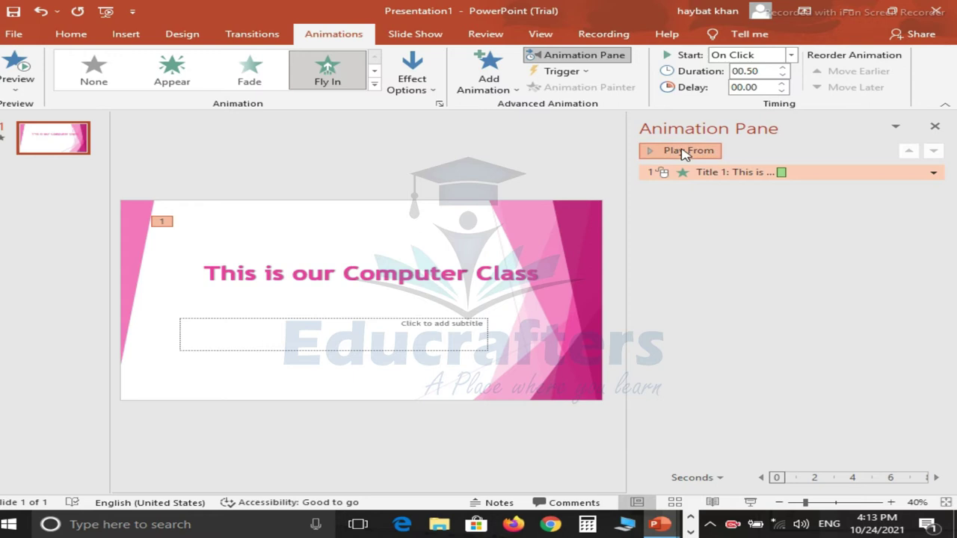
left_click(681, 151)
double_click(703, 178)
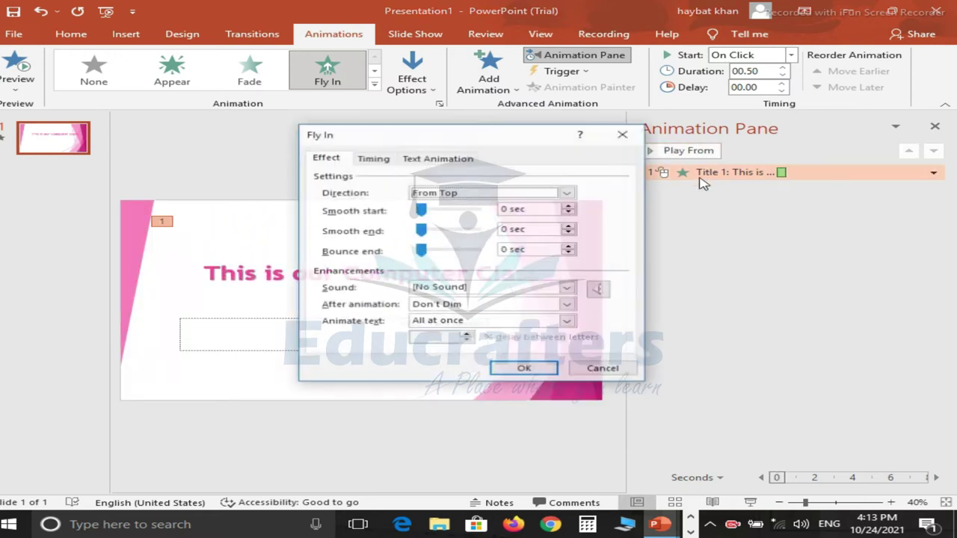
left_click(464, 323)
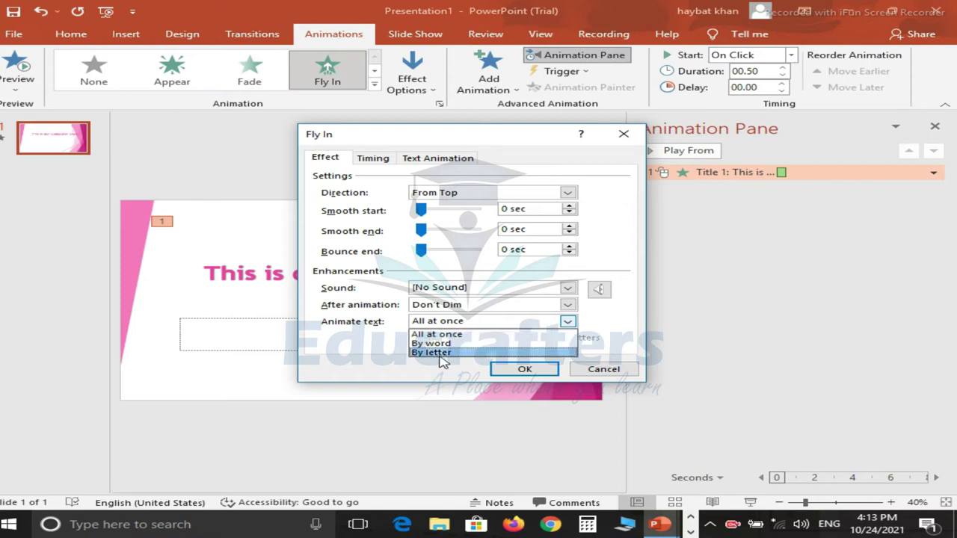
- Animate the title text By letter and set the Fly In to From Bottom-Left
left_click(443, 355)
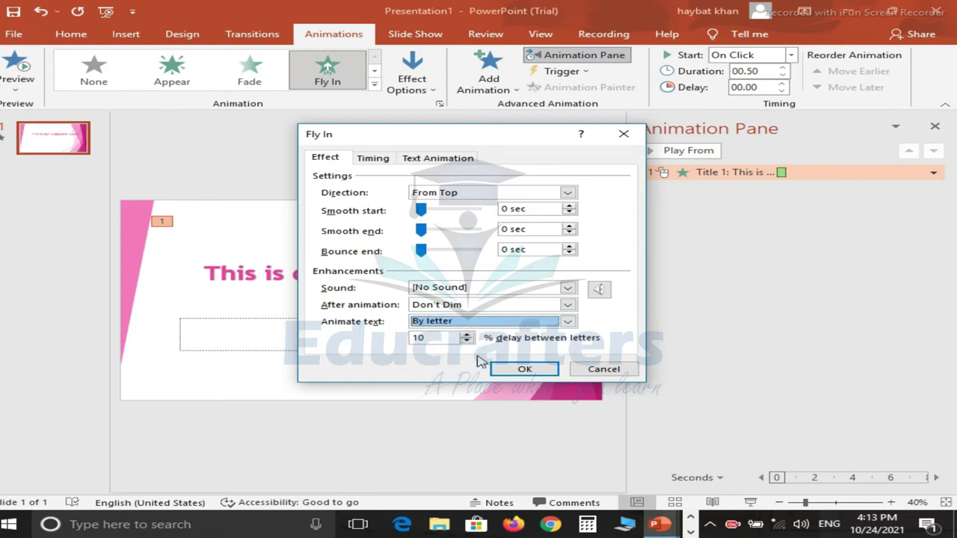
left_click(524, 370)
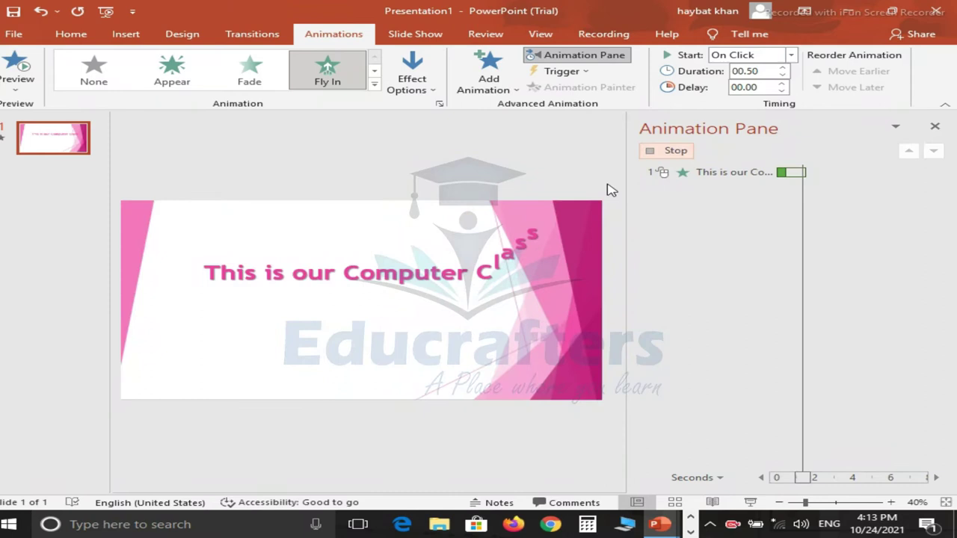
double_click(714, 171)
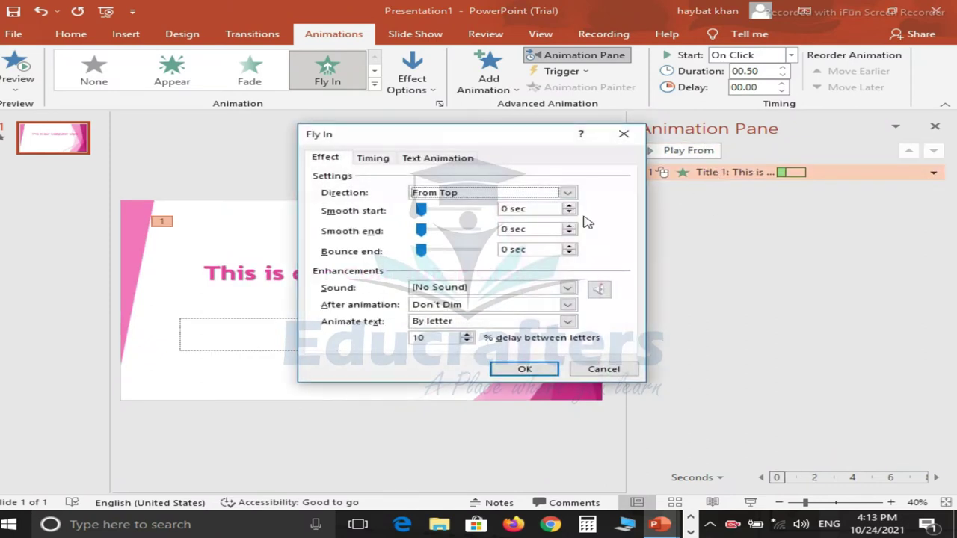
left_click(567, 192)
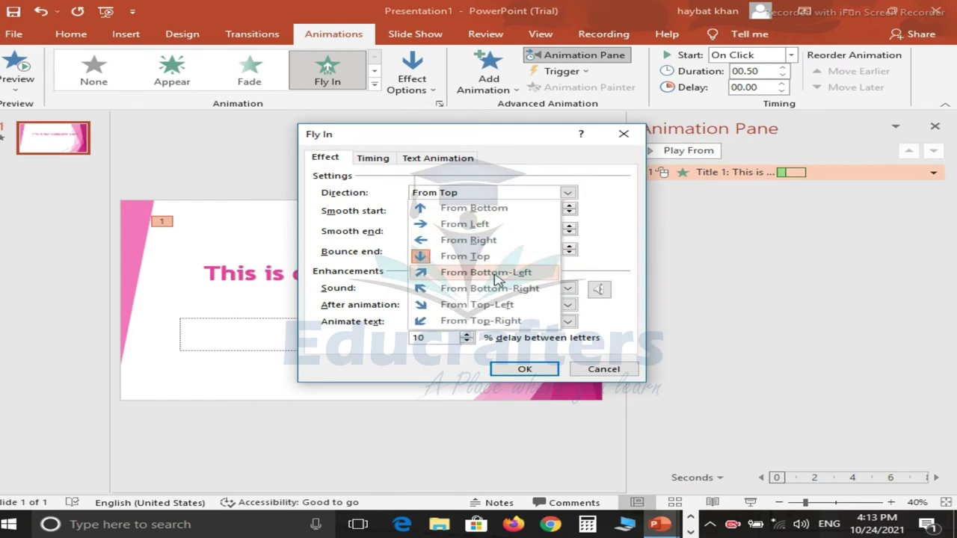
left_click(497, 278)
left_click(555, 371)
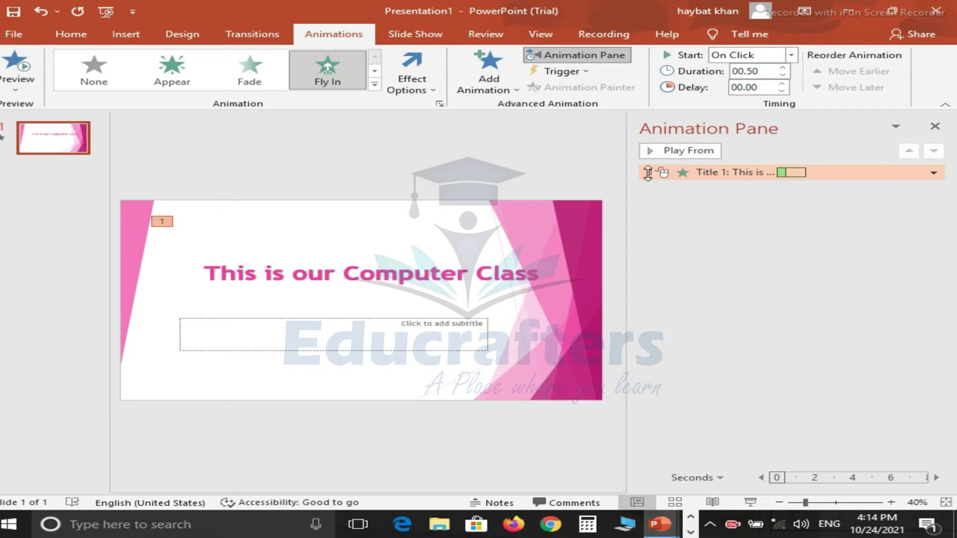
- Change the Fly In direction to From Bottom-Right
double_click(692, 170)
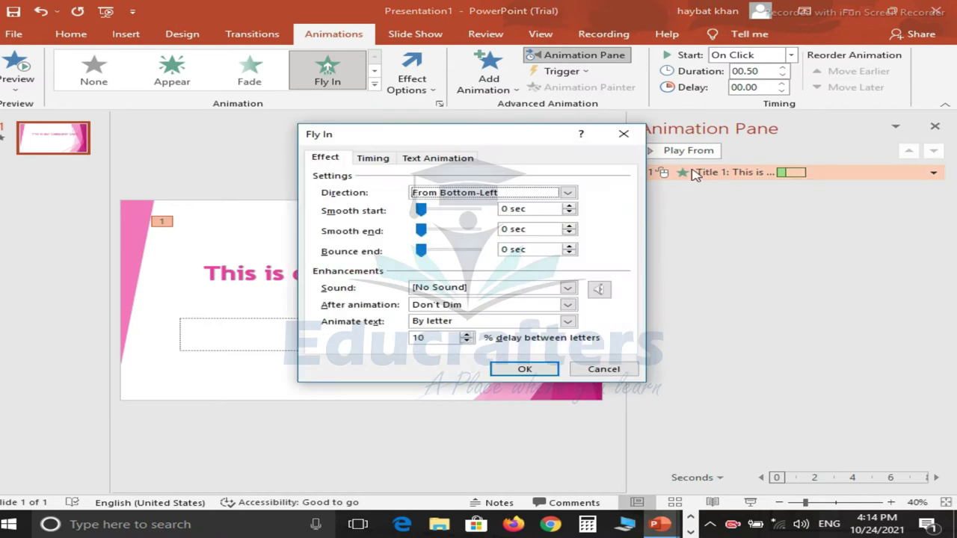
left_click(567, 193)
left_click(537, 290)
left_click(524, 371)
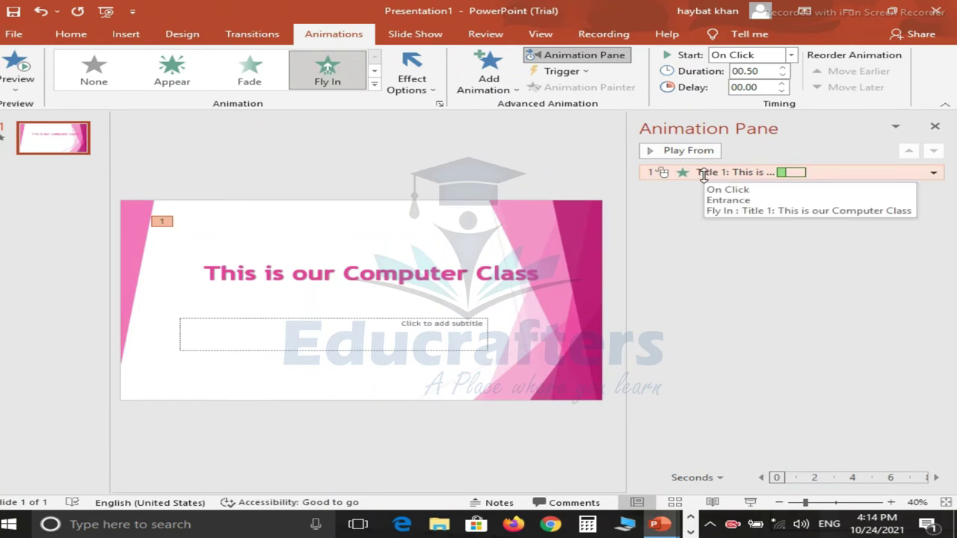
- Set the Fly In direction to From Top-Left and preview it
double_click(704, 174)
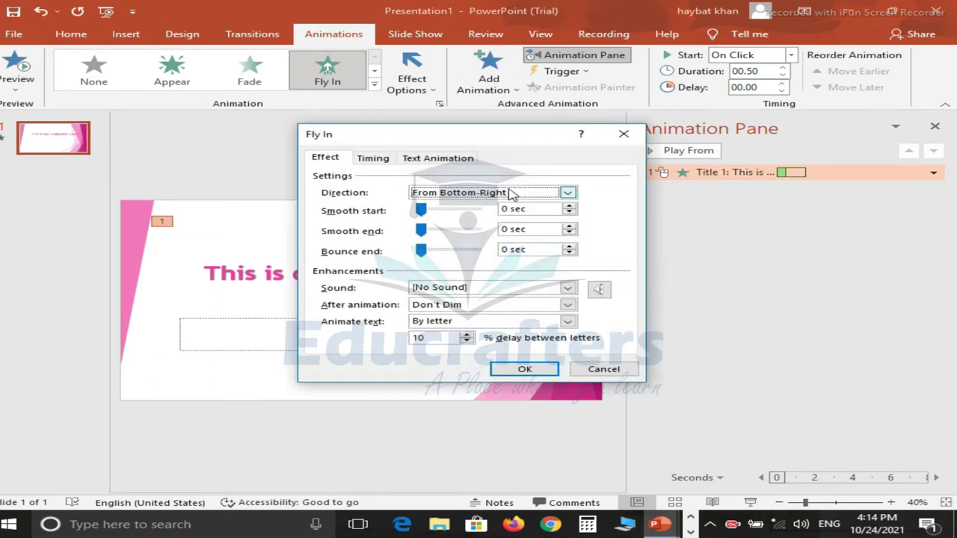
left_click(568, 193)
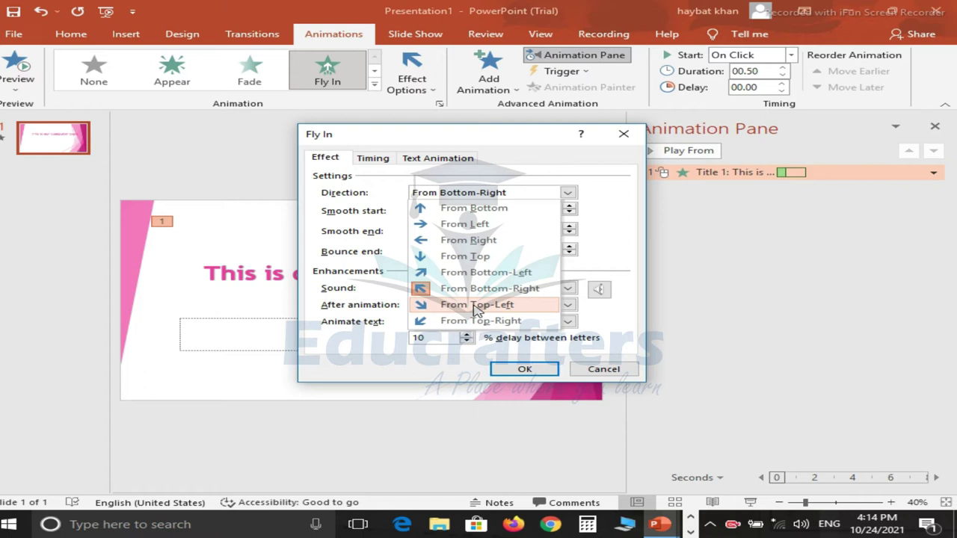
left_click(477, 306)
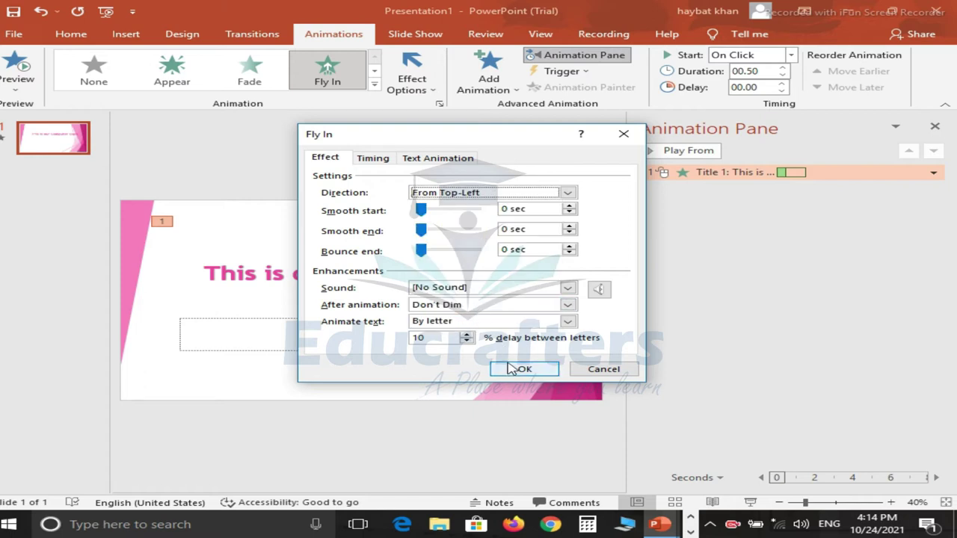
left_click(511, 369)
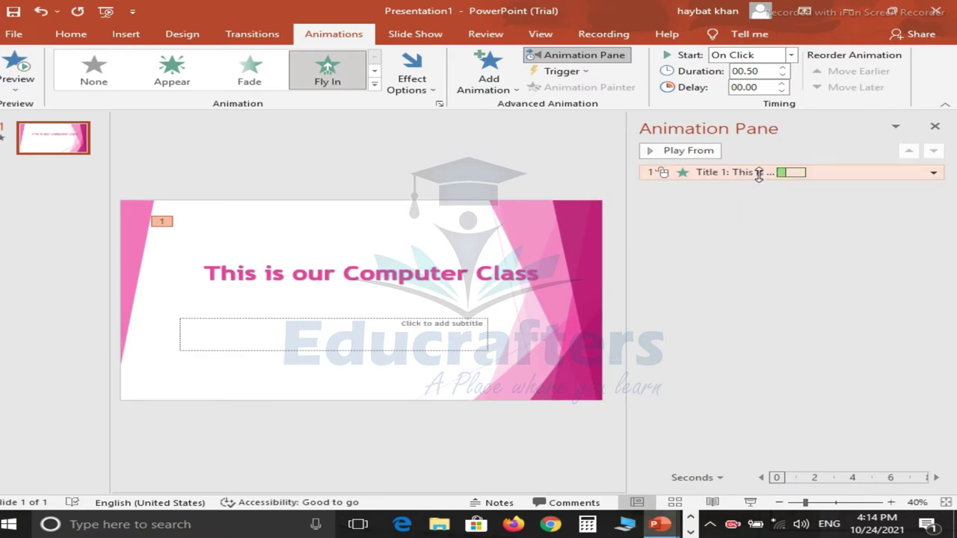
- Change the Fly In direction to From Top-Right
double_click(758, 174)
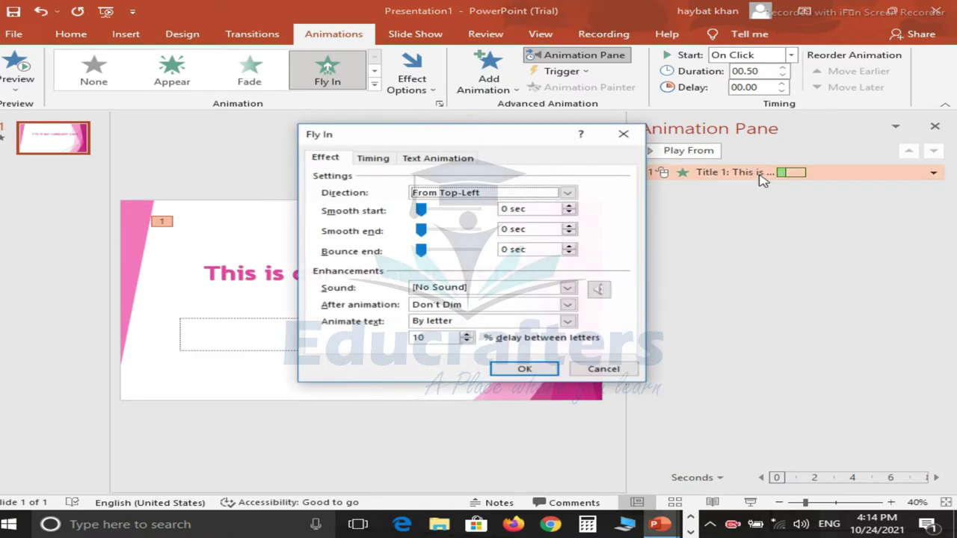
left_click(568, 193)
left_click(509, 321)
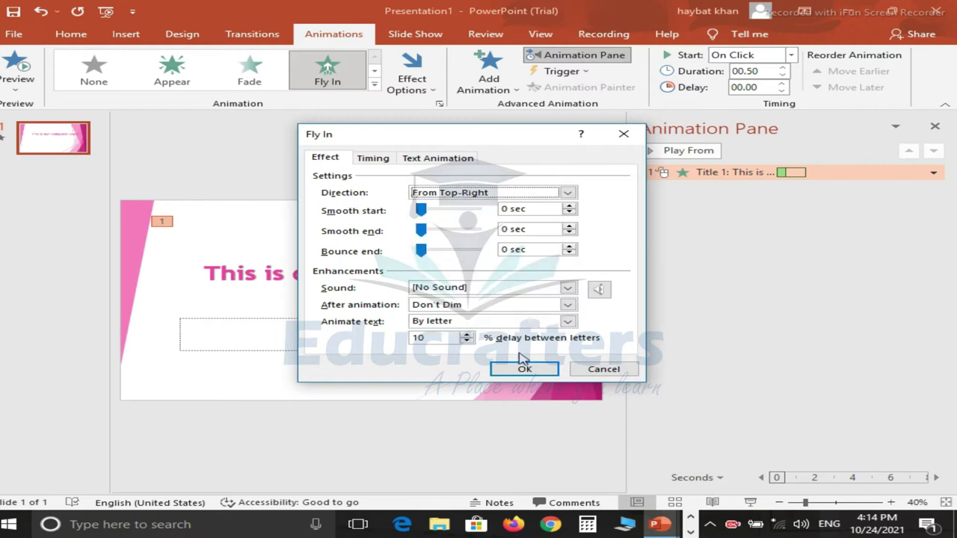
left_click(524, 369)
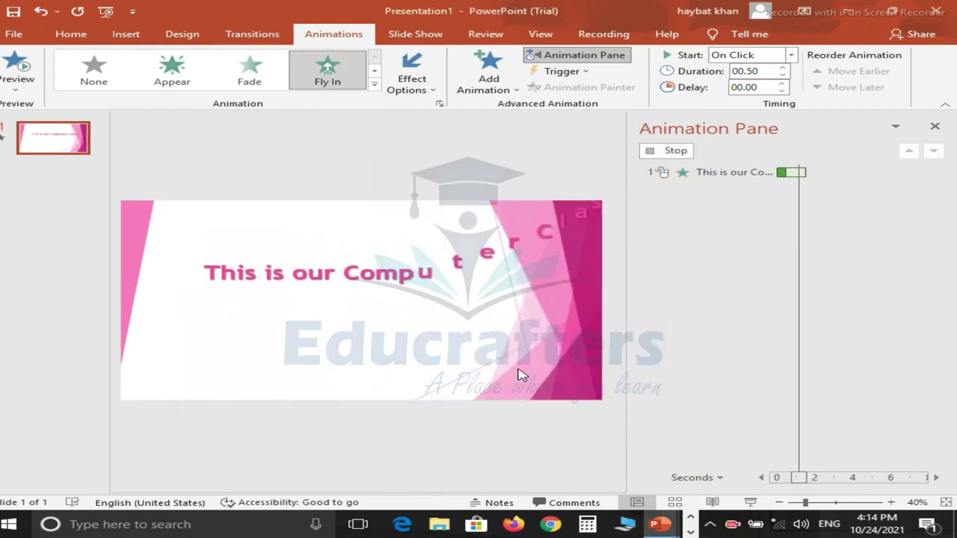
double_click(690, 172)
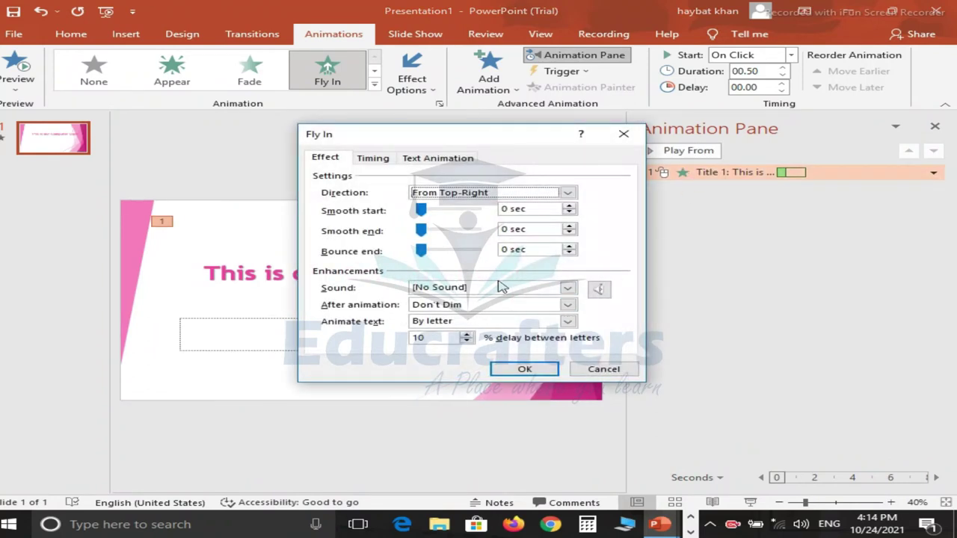
- Set the Fly In duration to 2 seconds and preview it
left_click(372, 160)
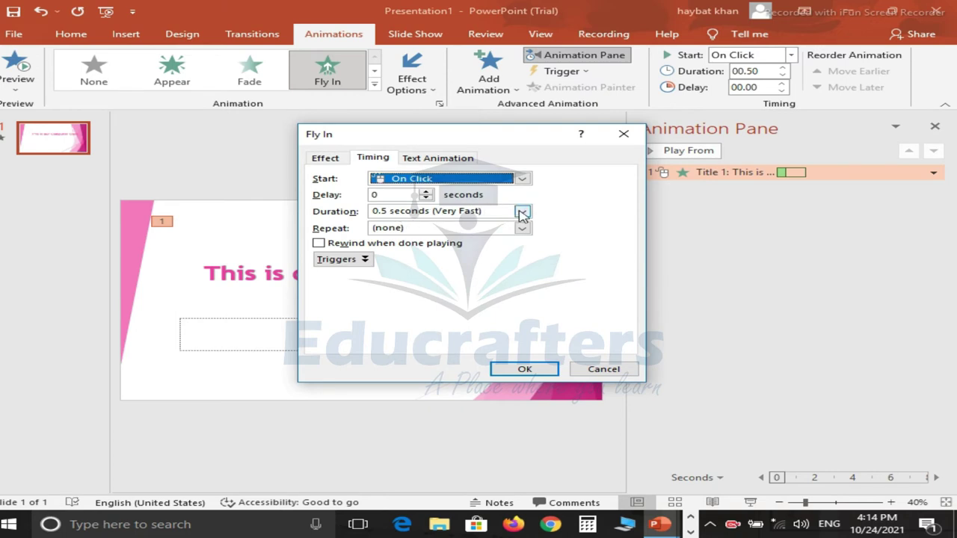
left_click(522, 214)
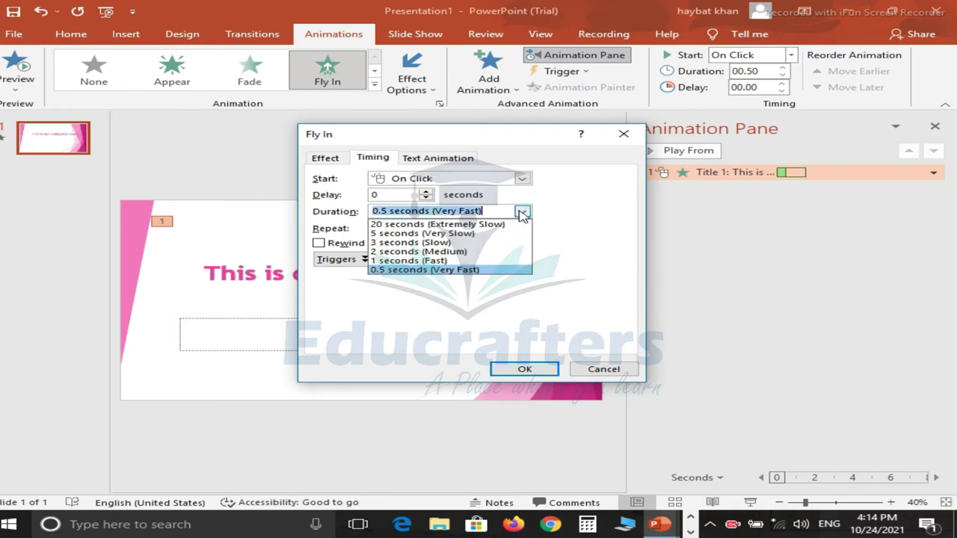
left_click(489, 252)
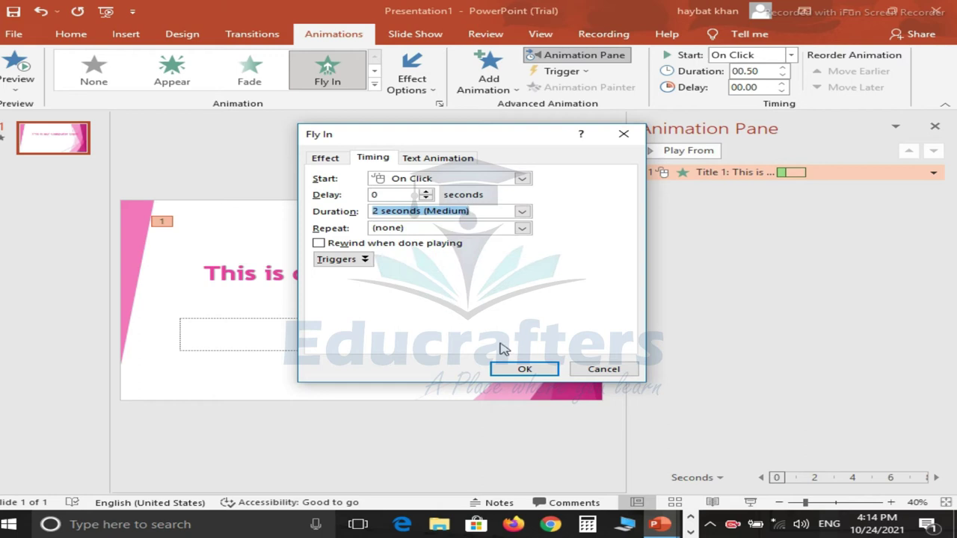
left_click(524, 369)
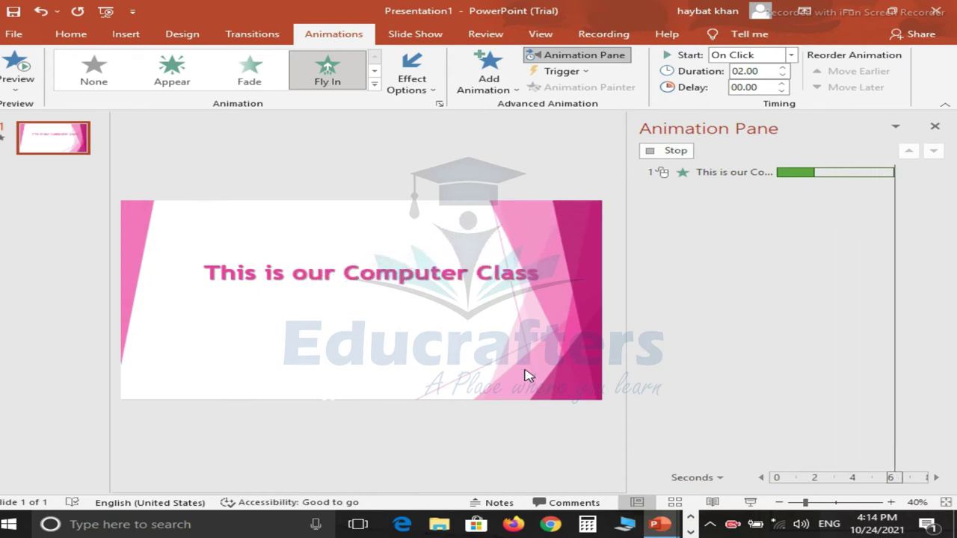
- Shorten the Fly In duration to 1 second (Fast) and preview it
double_click(694, 175)
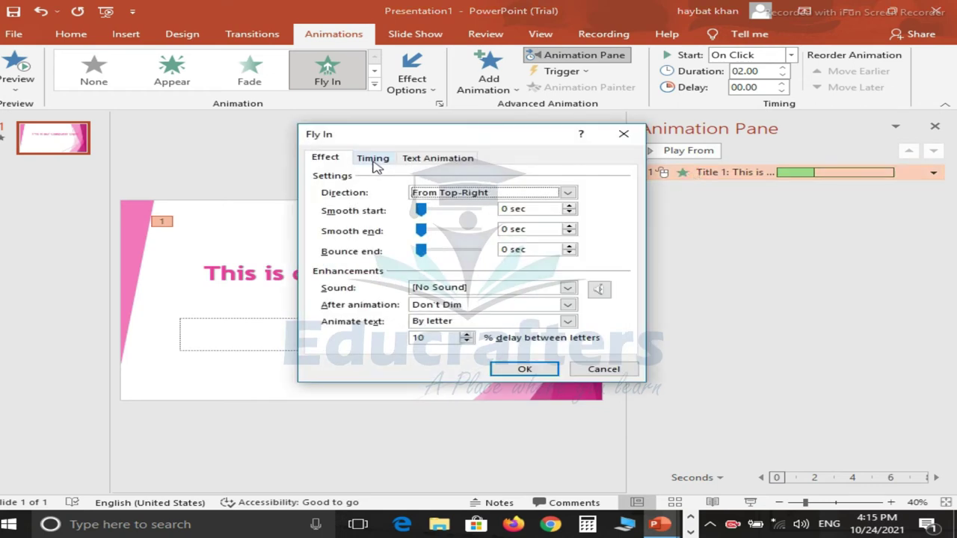
left_click(374, 159)
left_click(521, 212)
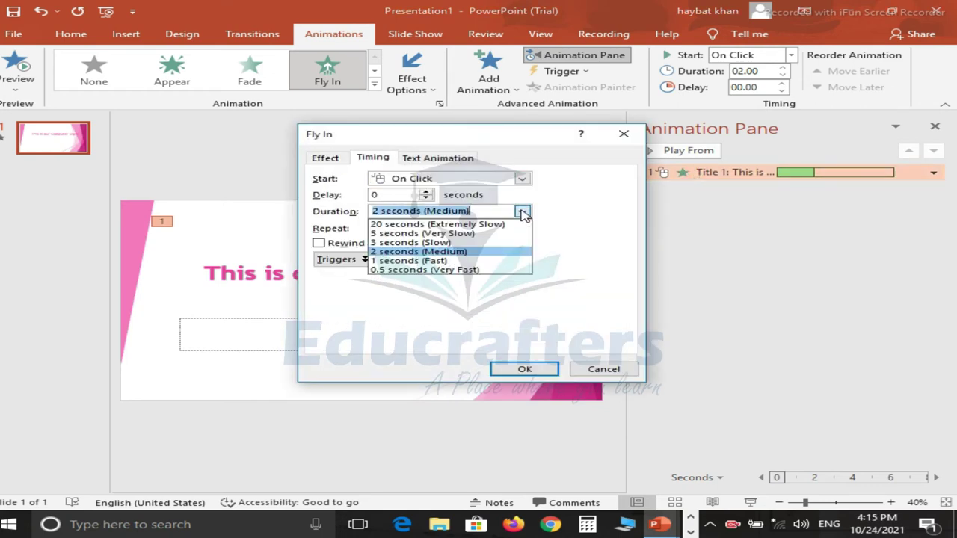
left_click(471, 261)
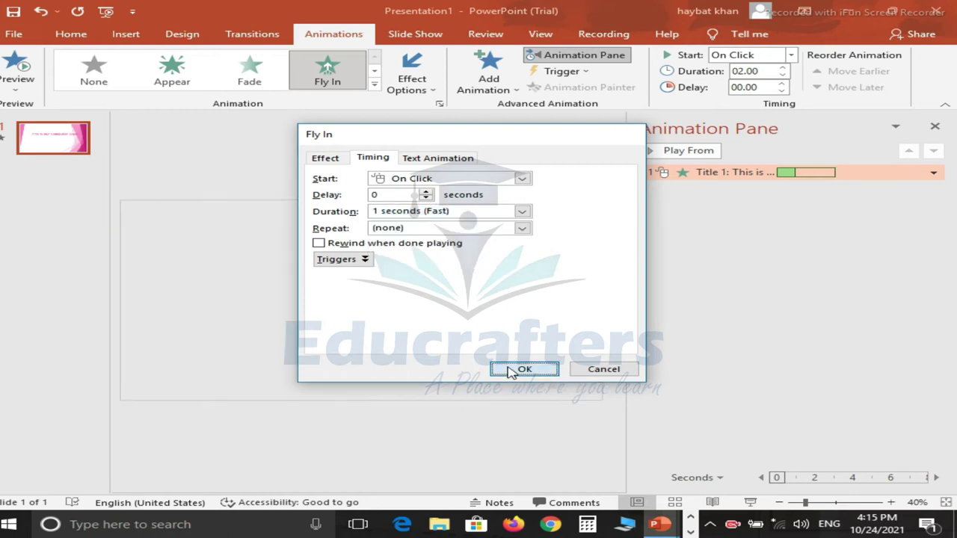
left_click(511, 370)
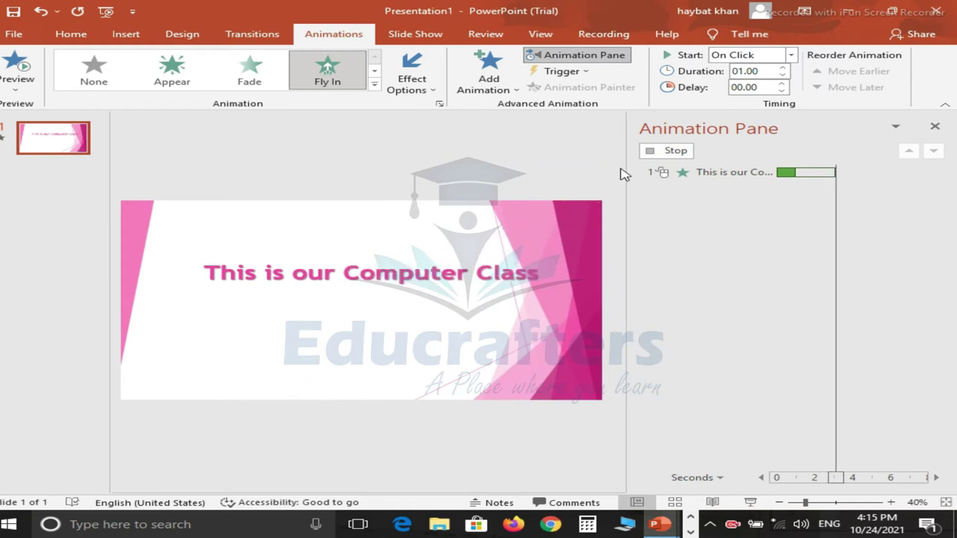
left_click(729, 173)
- Set Smooth start and Smooth end to about 0.48 sec each, keeping Bounce end at 0
double_click(729, 173)
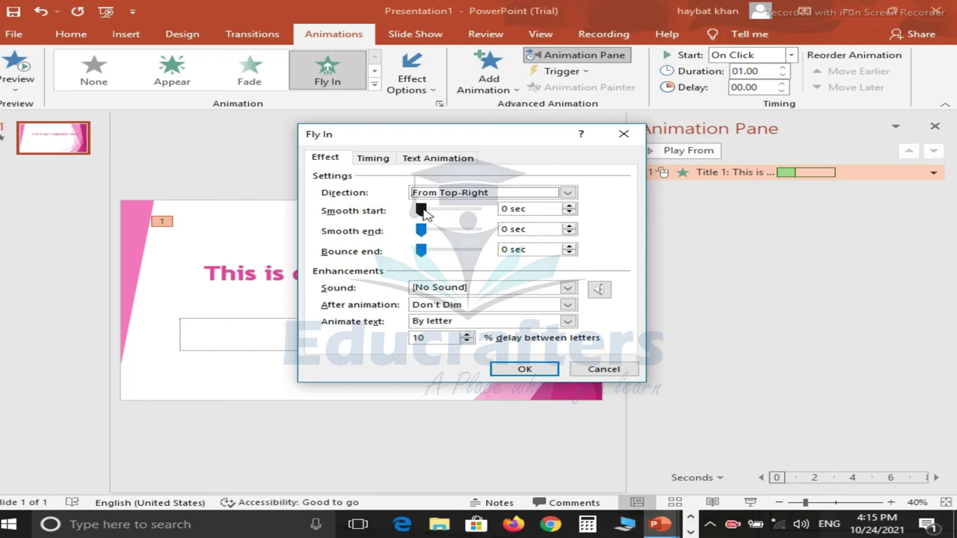
left_click_drag(422, 211, 443, 217)
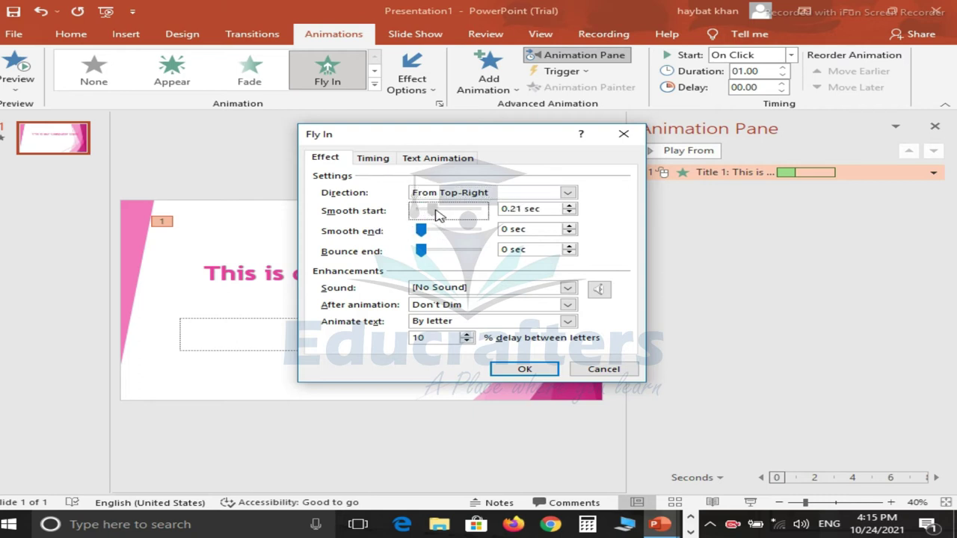
left_click_drag(446, 215, 454, 217)
left_click_drag(423, 235, 451, 235)
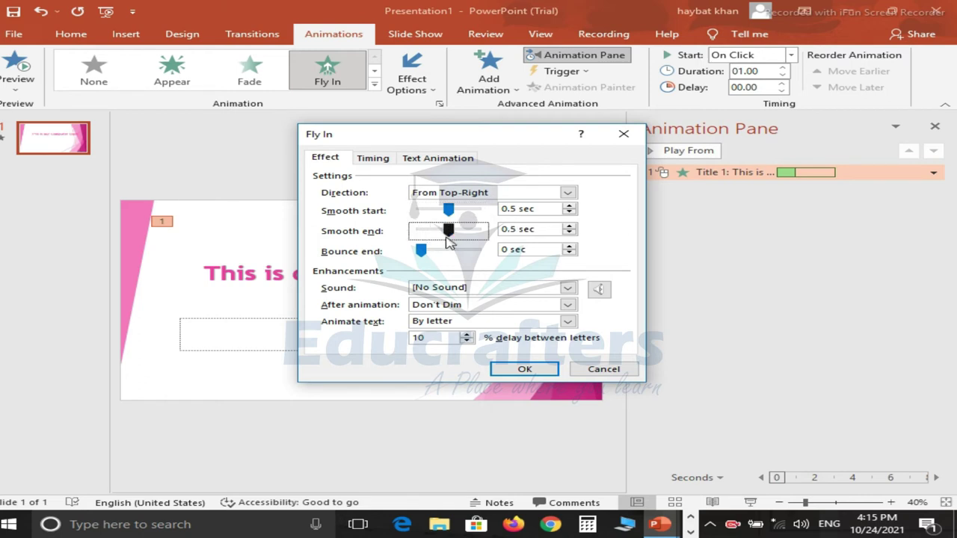
mouse_move(424, 254)
left_mouse_down()
mouse_move(455, 254)
mouse_move(419, 254)
mouse_move(451, 236)
left_mouse_up()
left_click(423, 235)
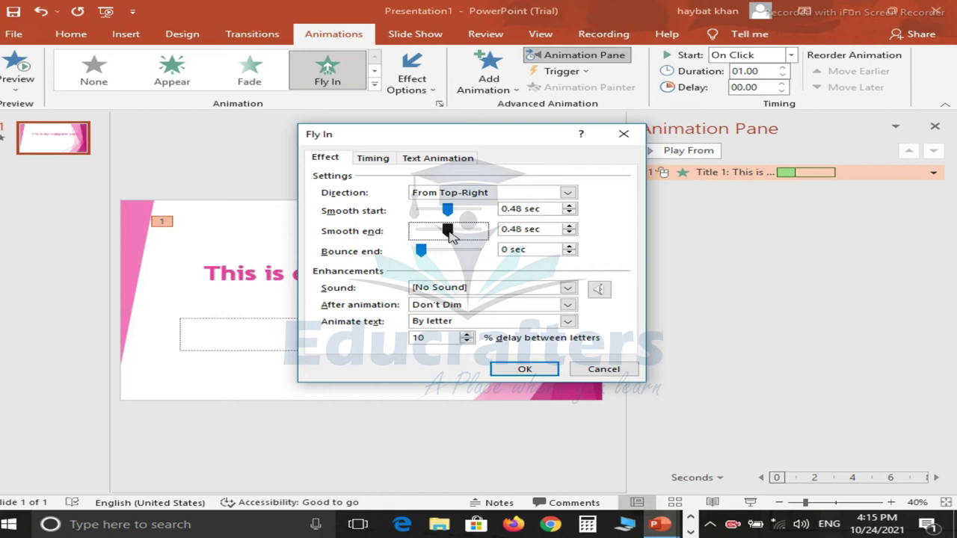
left_click(526, 366)
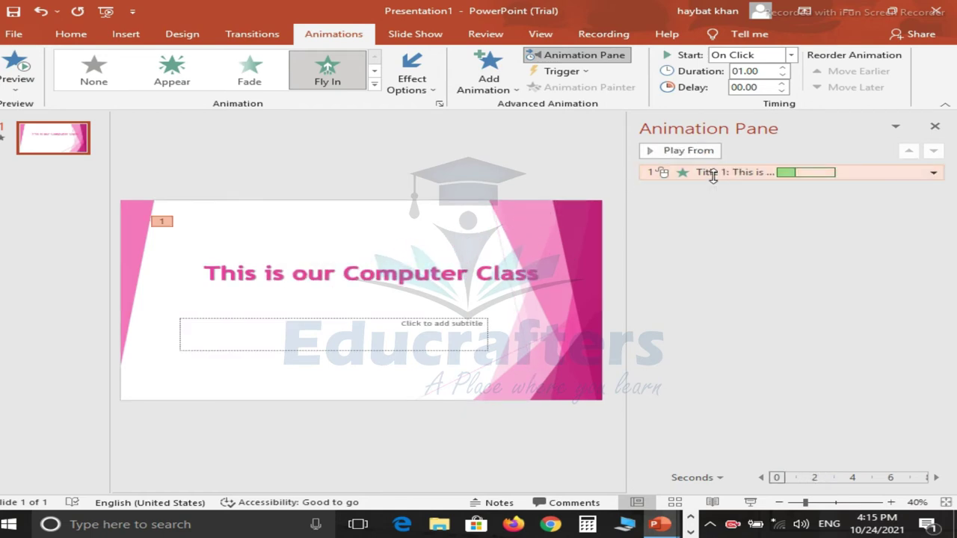
- Set the title's After animation colour to black and preview the Fly In
left_click(677, 156)
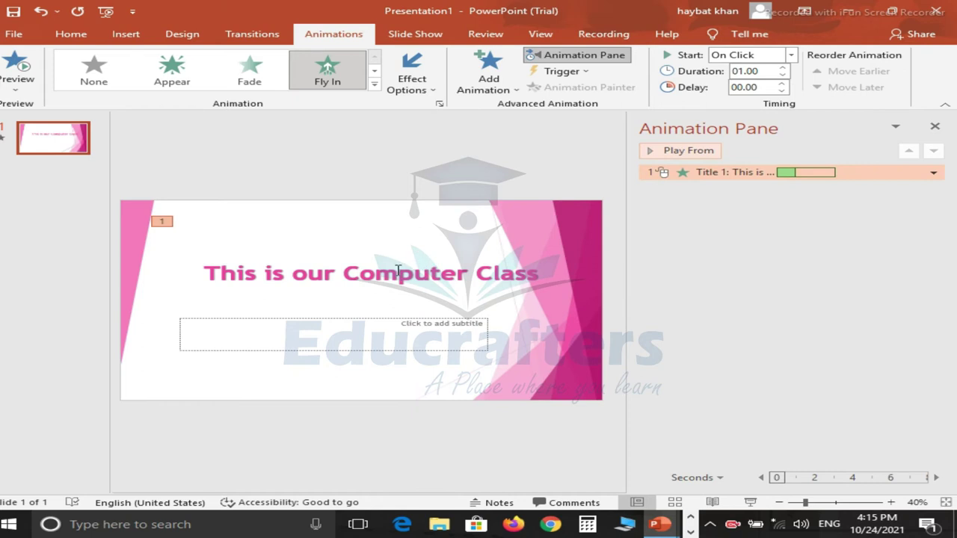
double_click(677, 173)
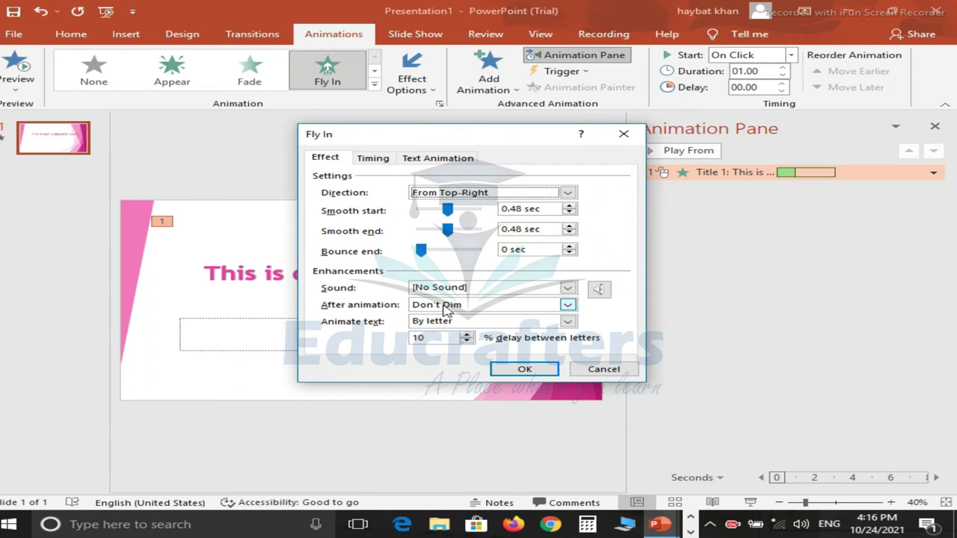
left_click(465, 308)
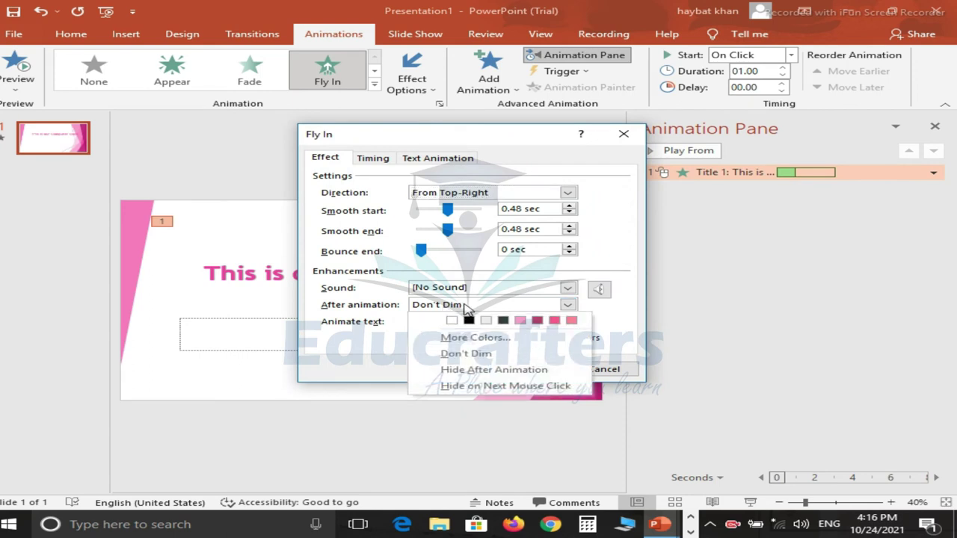
left_click(468, 320)
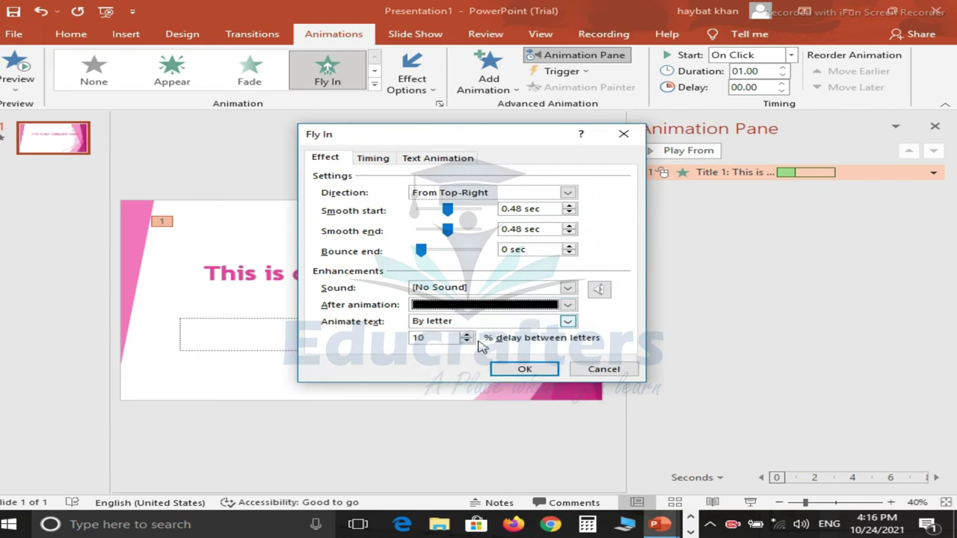
left_click(511, 370)
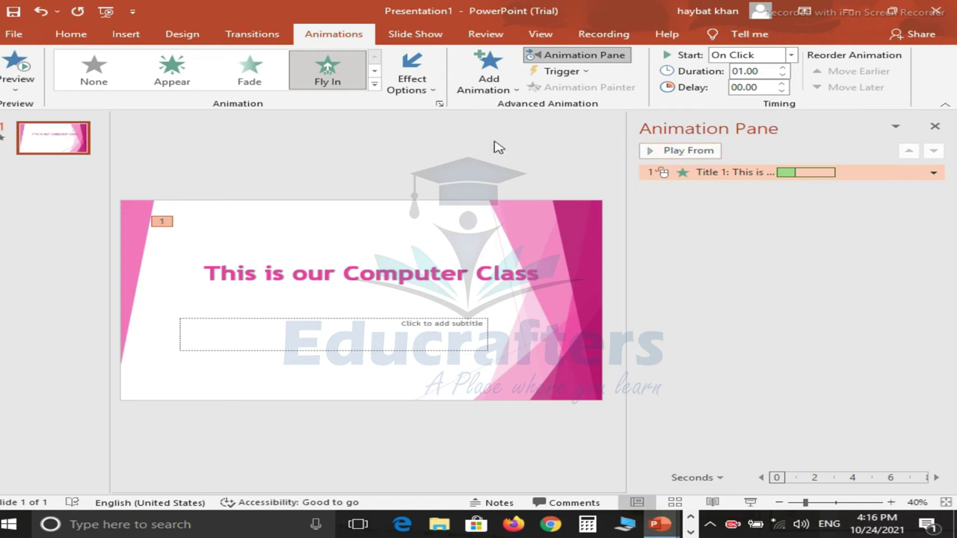
- Play the title slide from the current slide to watch its Fly In, then end the show
left_click(417, 36)
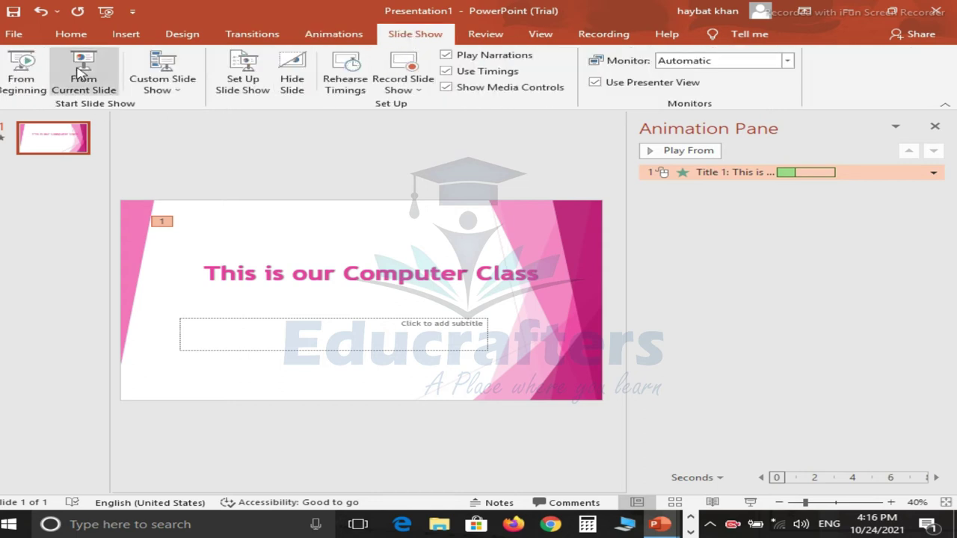
left_click(396, 142)
key("F5")
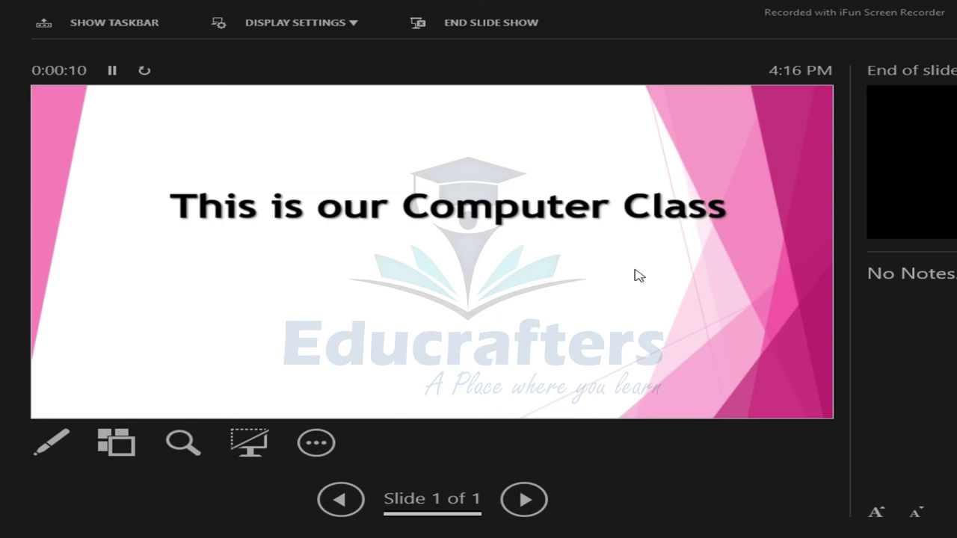
left_click(638, 275)
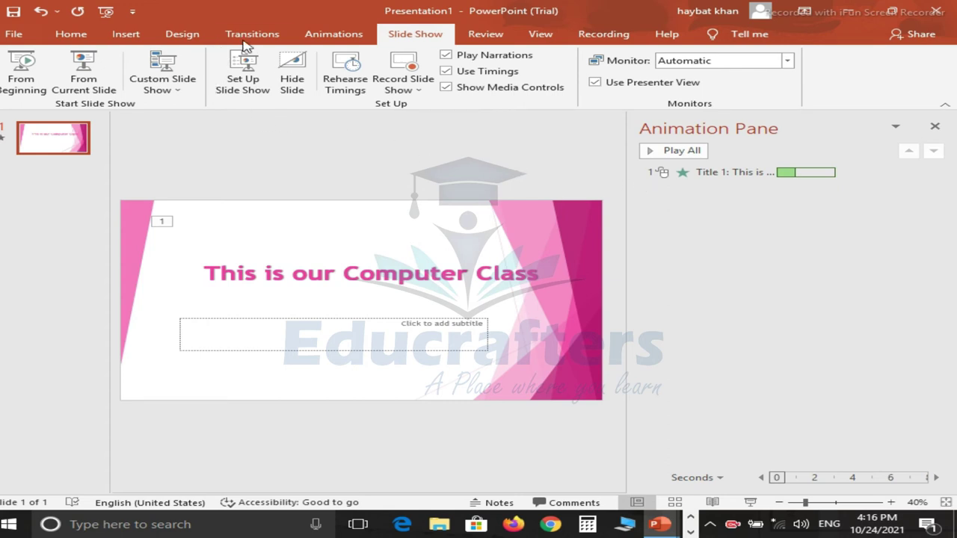
- Return to the Animations tab and select the whole title placeholder by its border
left_click(332, 40)
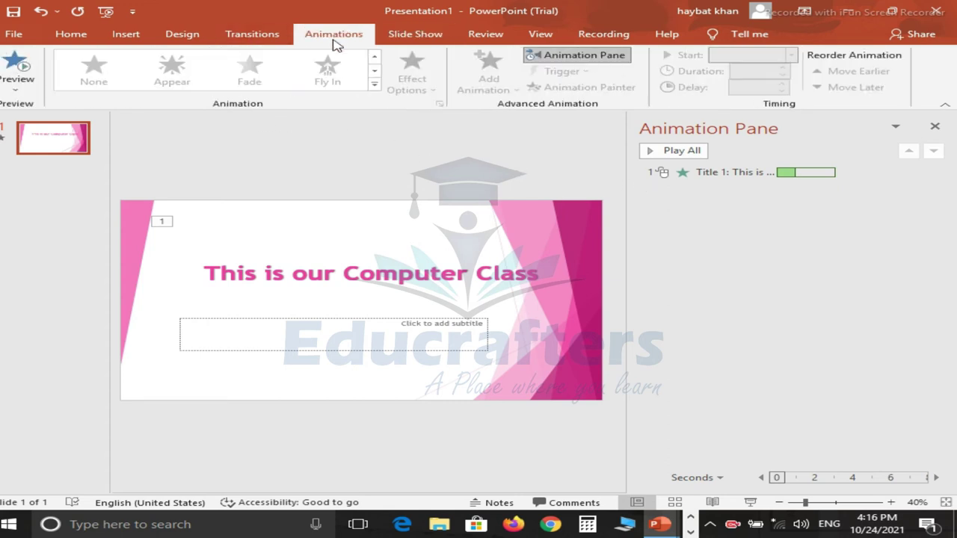
left_click(358, 276)
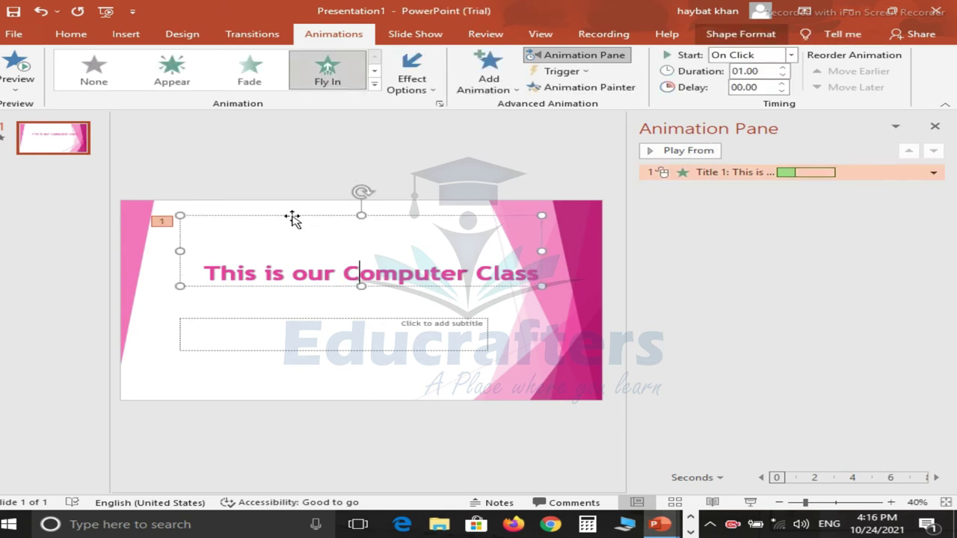
left_click(291, 217)
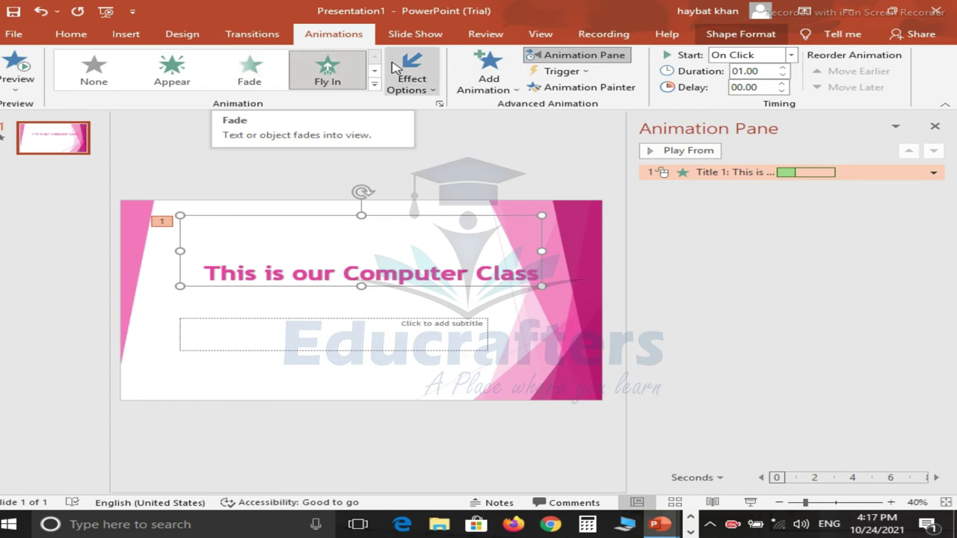
- Try a Bold Flash emphasis on the title, preview it, then delete it
left_click(488, 66)
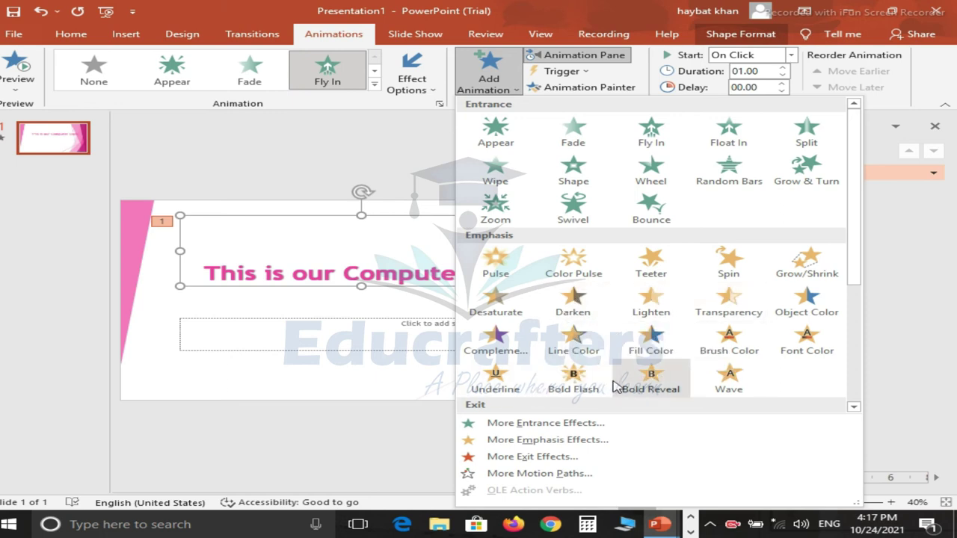
left_click(573, 379)
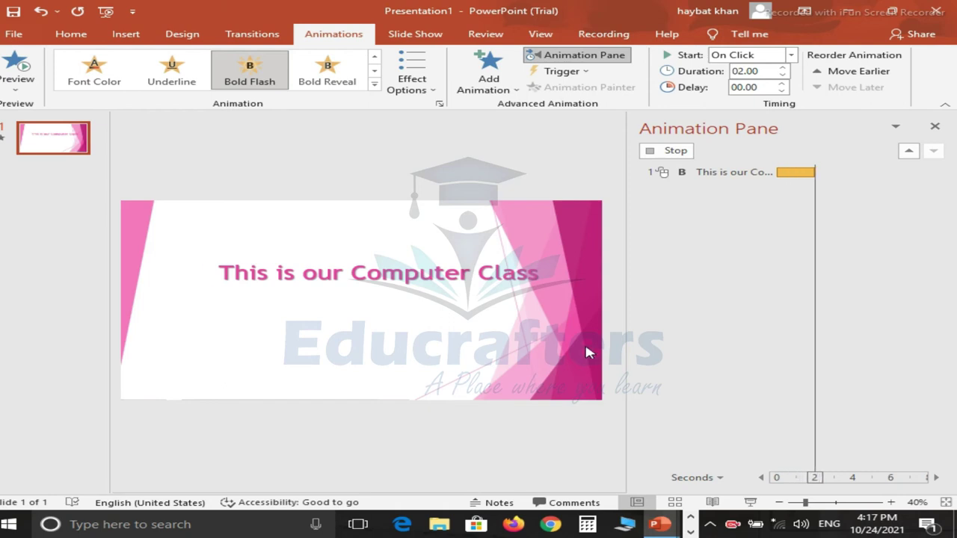
left_click(681, 152)
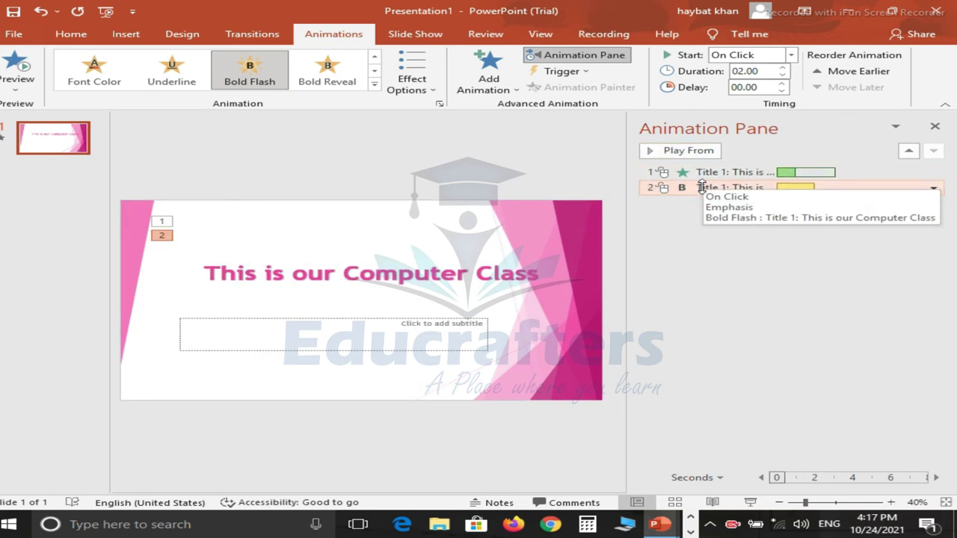
left_click(933, 187)
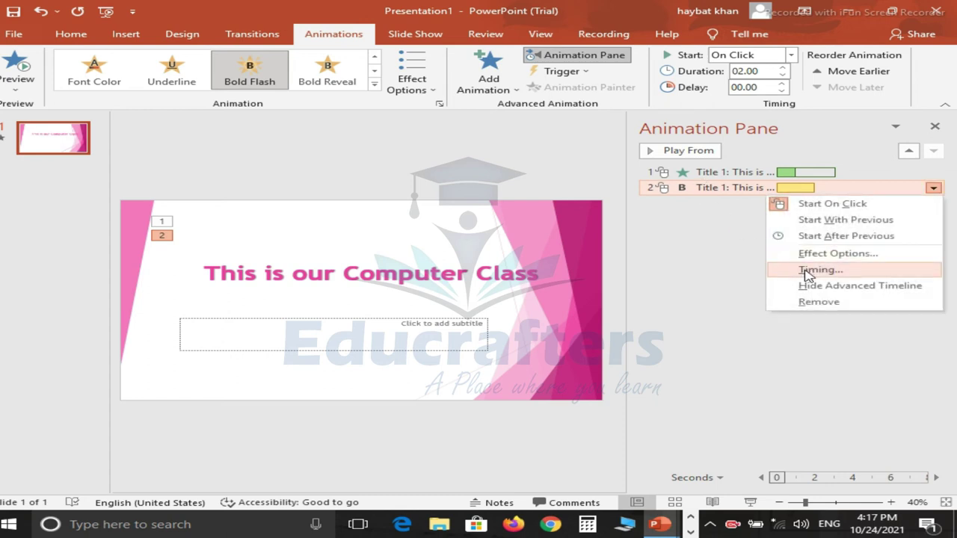
left_click(805, 303)
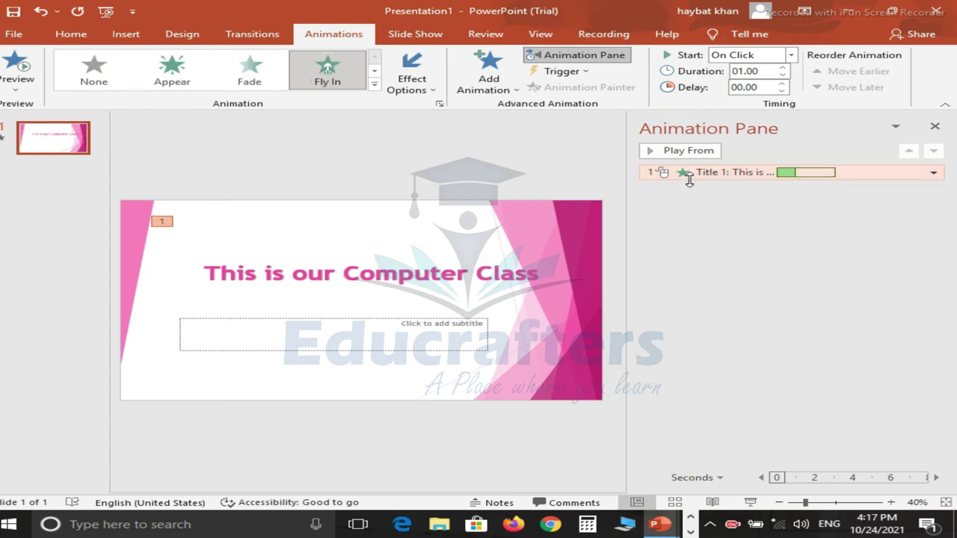
- Add a Color Pulse emphasis to the title, preview it, and open its effect settings
left_click(500, 74)
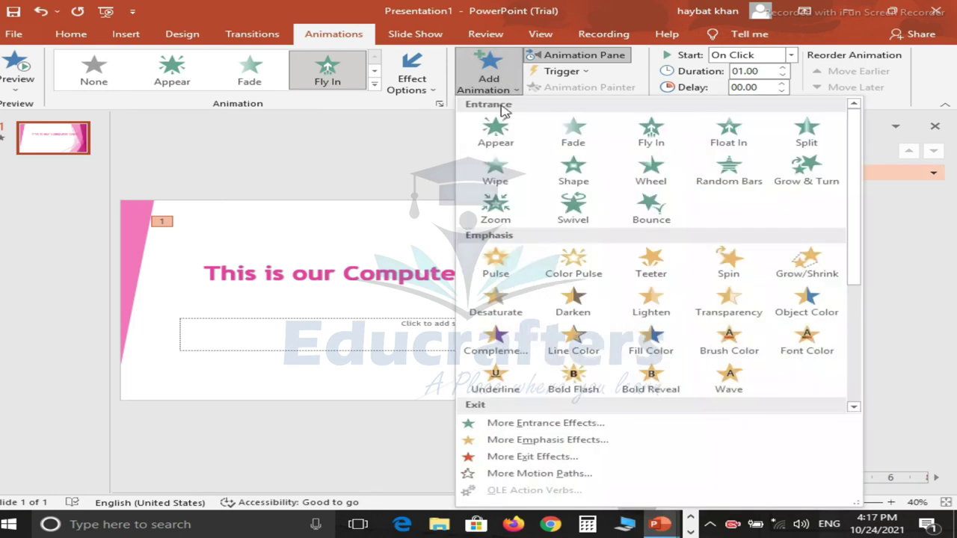
left_click(573, 269)
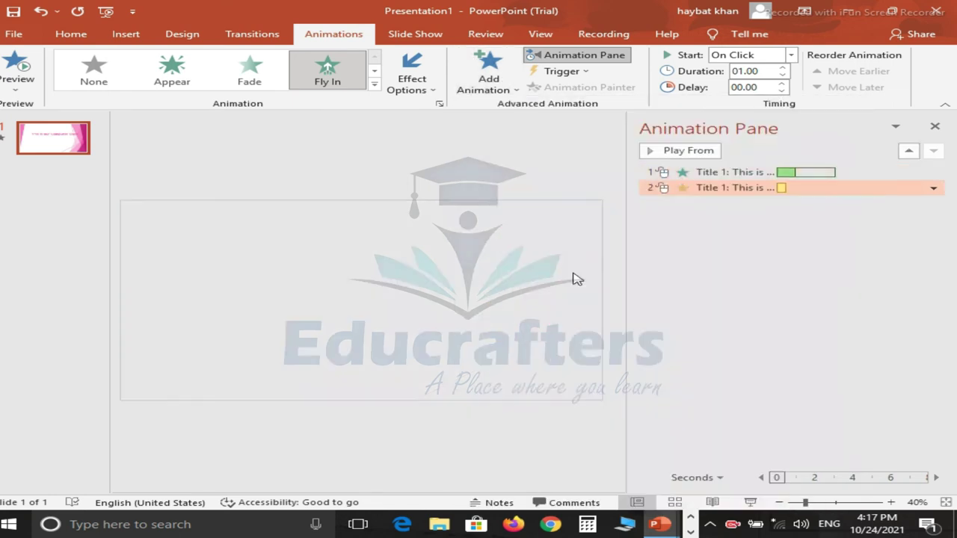
left_click(676, 152)
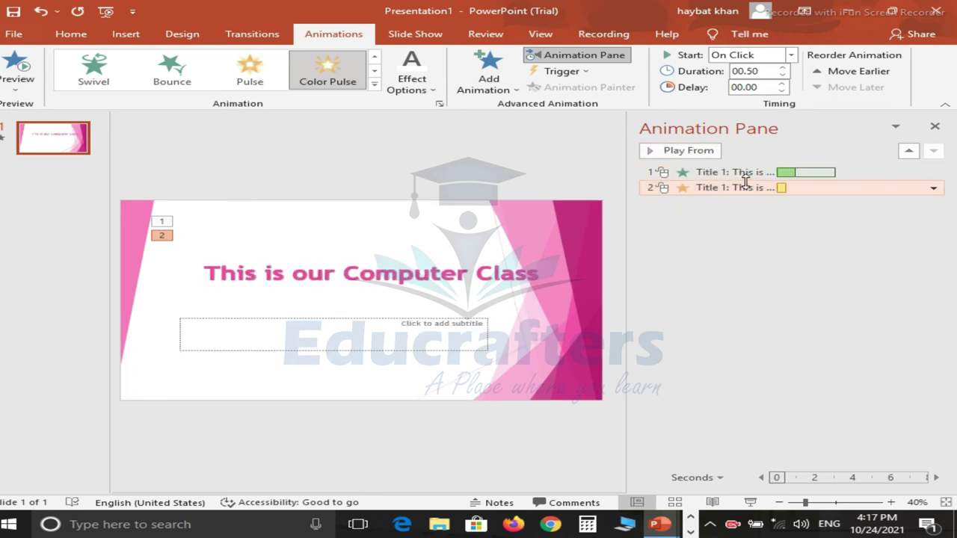
double_click(746, 187)
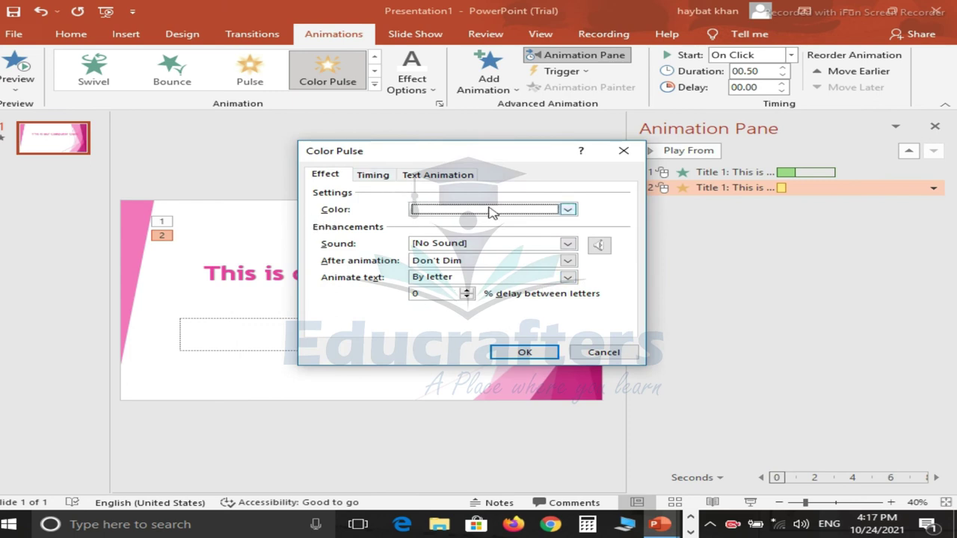
- Give the Color Pulse a new pulse colour and a 2-second (Medium) duration
left_click(568, 210)
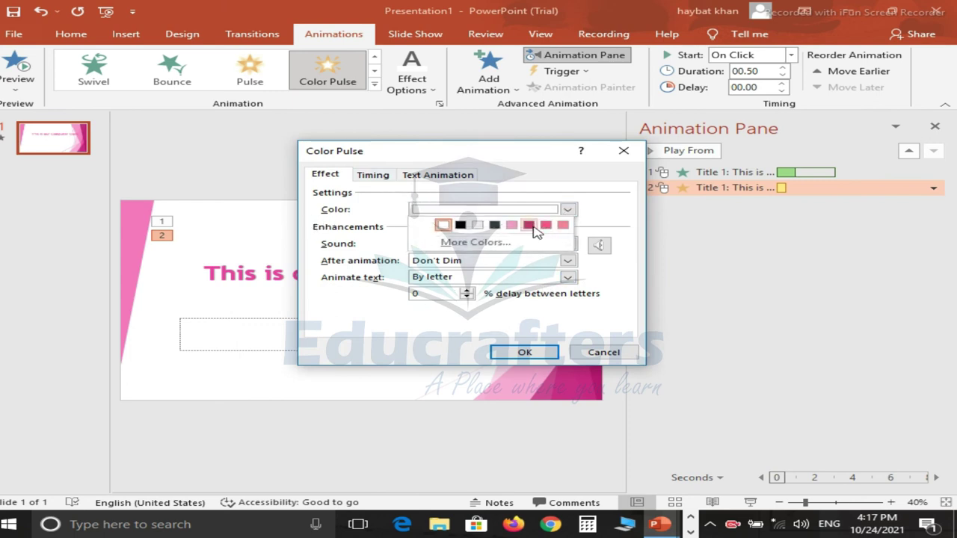
left_click(475, 228)
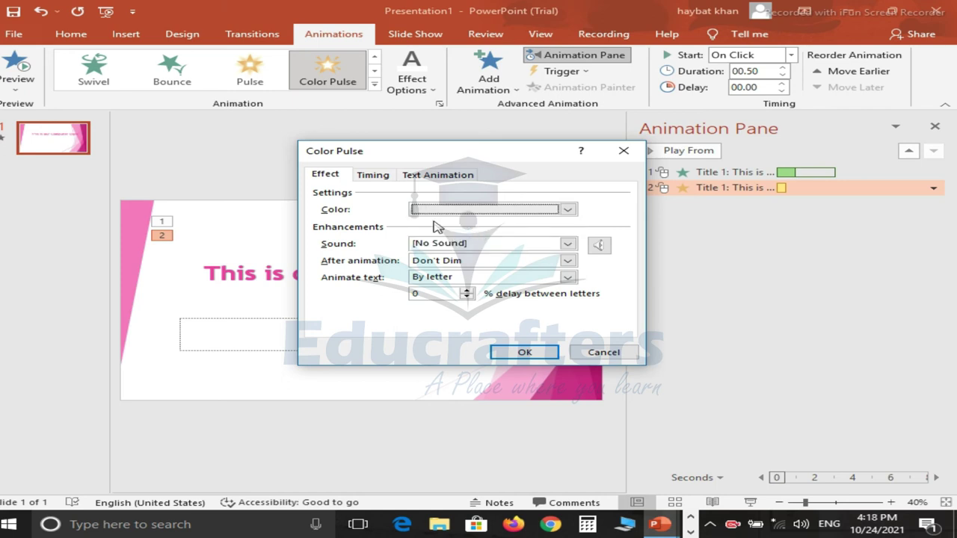
left_click(372, 175)
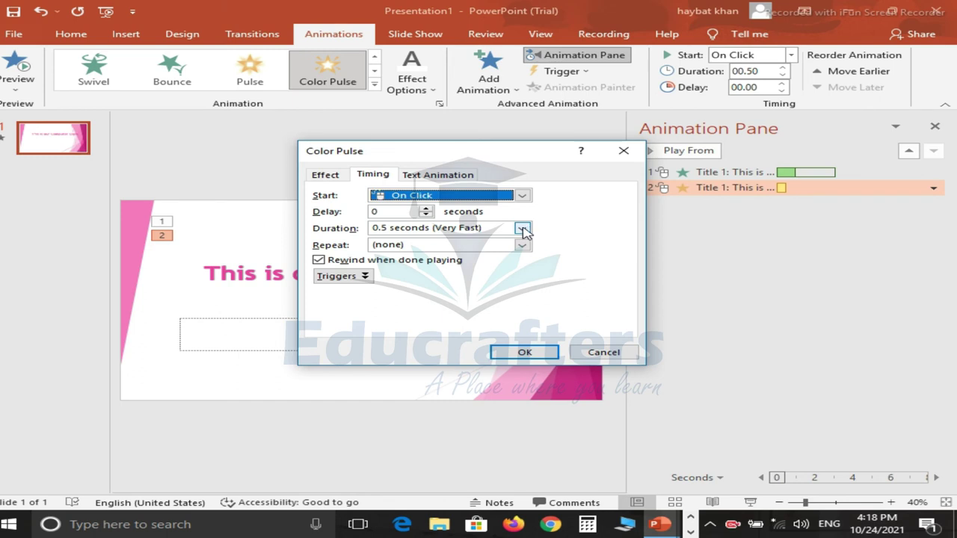
left_click(522, 230)
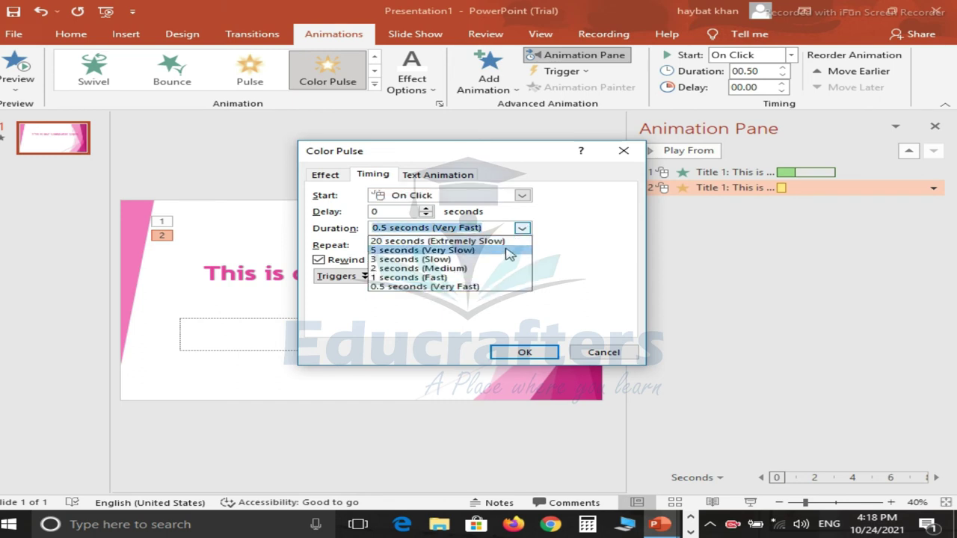
left_click(476, 269)
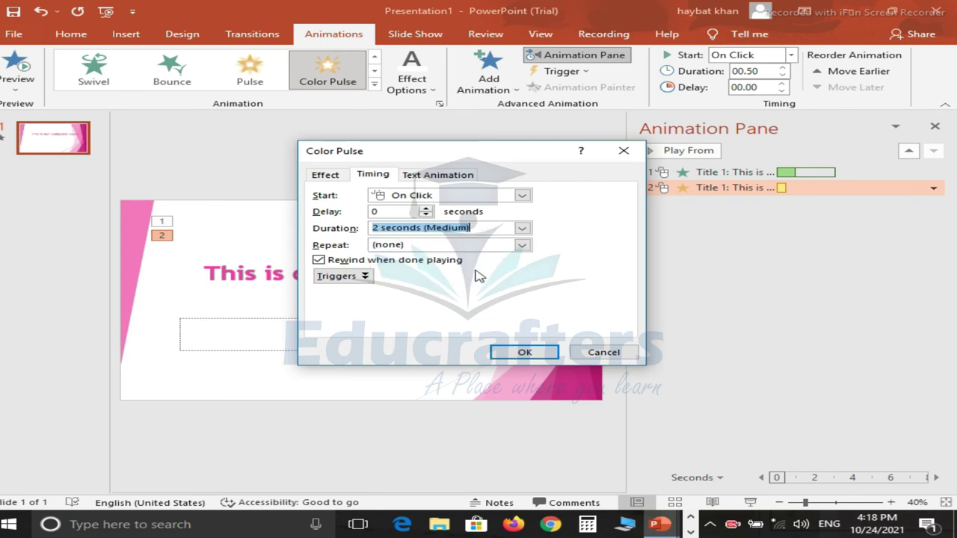
left_click(526, 354)
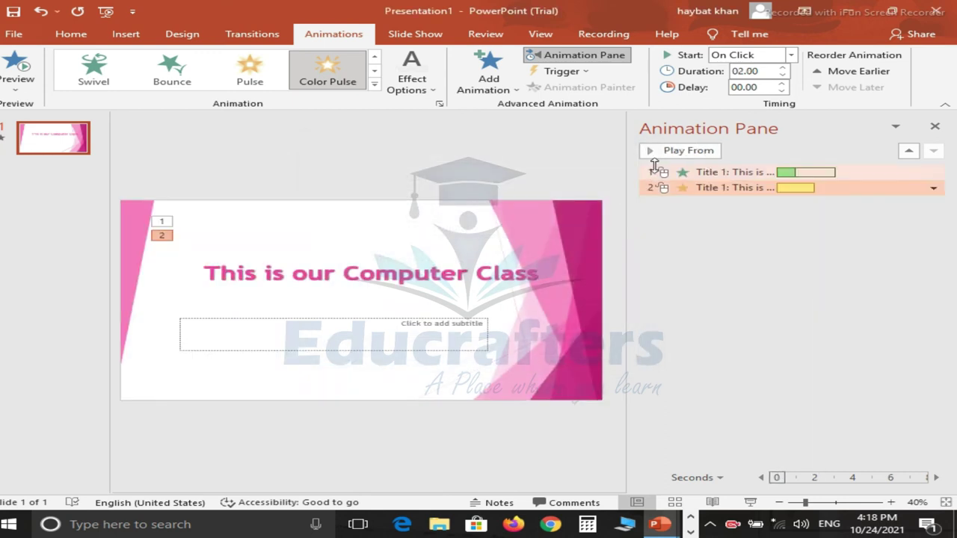
left_click(673, 151)
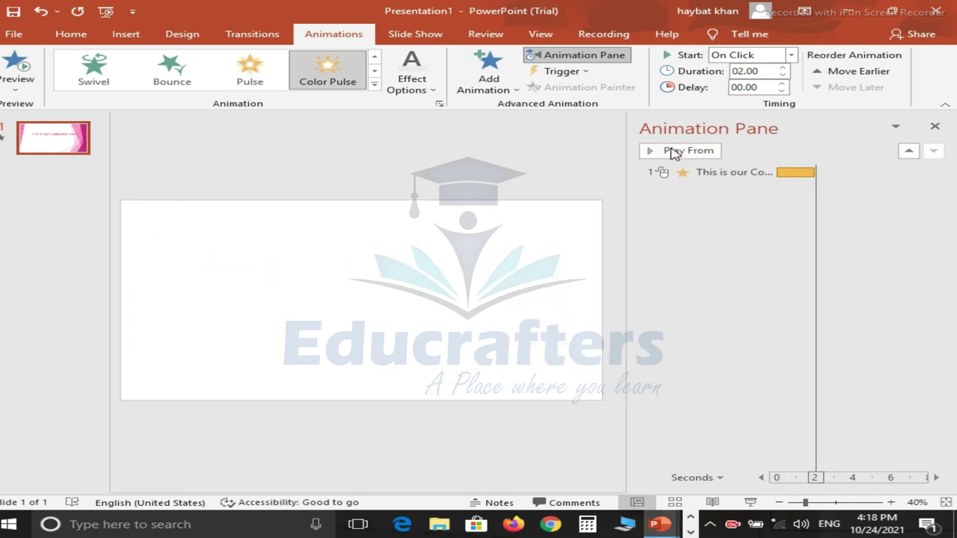
left_click(673, 151)
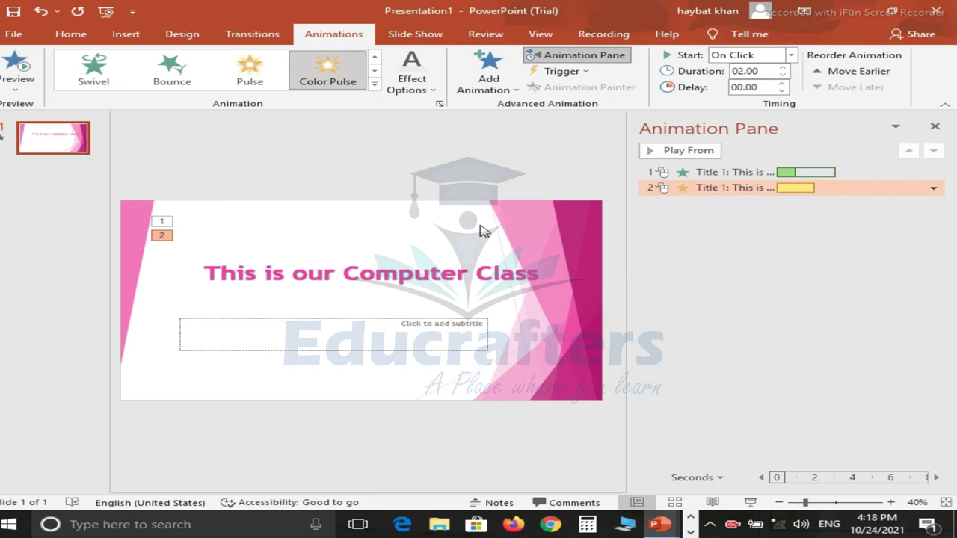
left_click(478, 225)
left_click(680, 152)
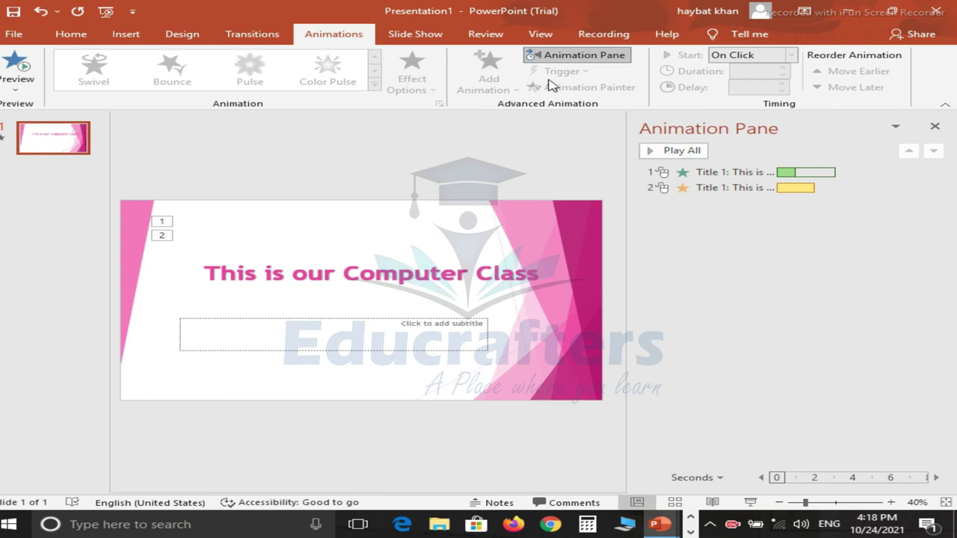
left_click(501, 269)
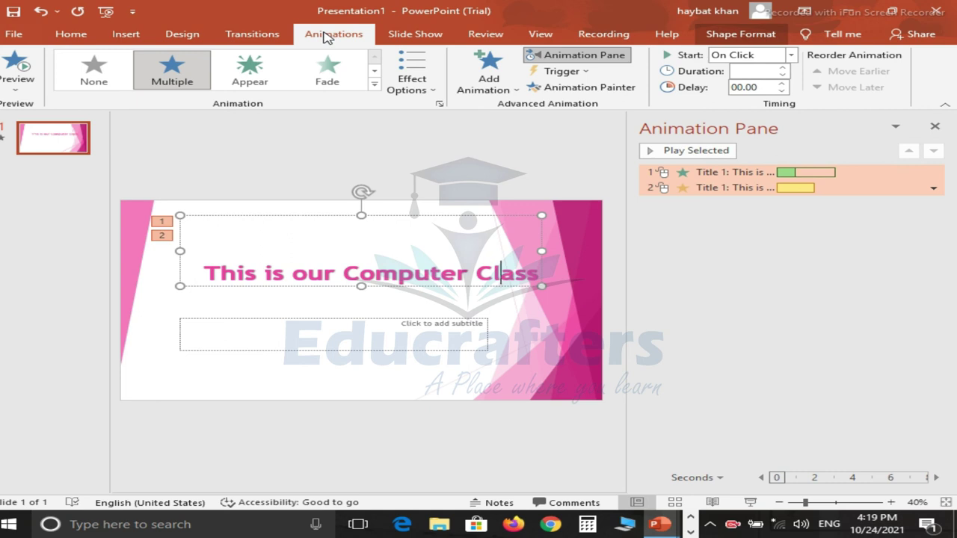
left_click(856, 10)
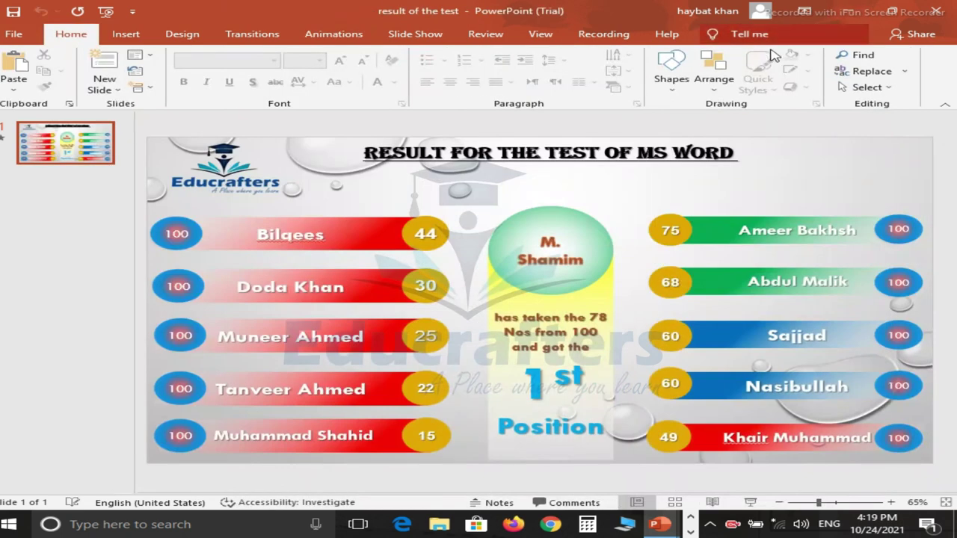
left_click(854, 11)
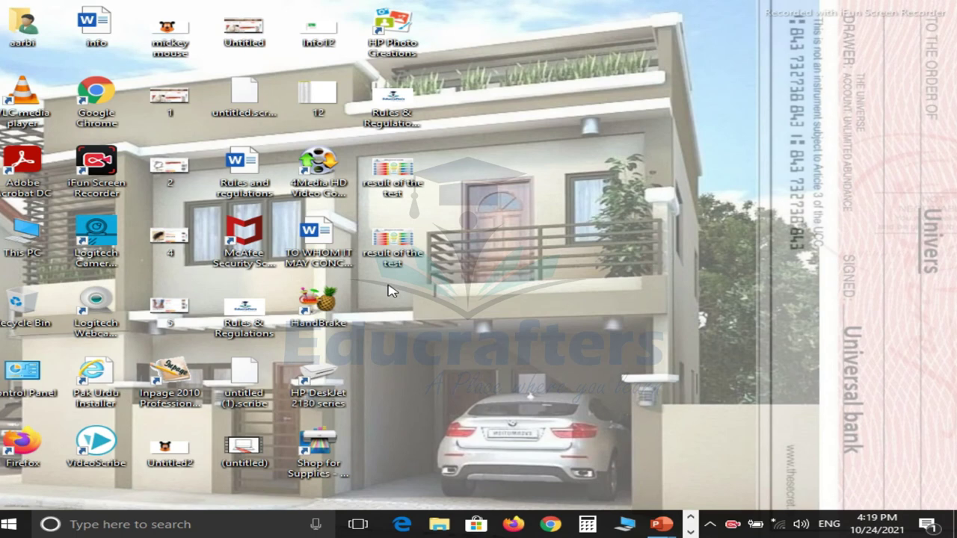
double_click(402, 251)
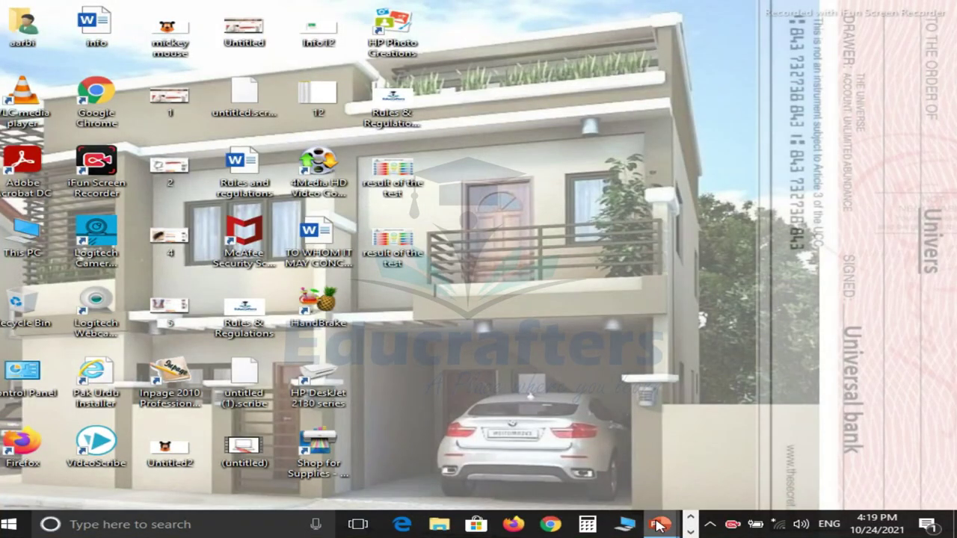
mouse_move(658, 525)
left_click(741, 467)
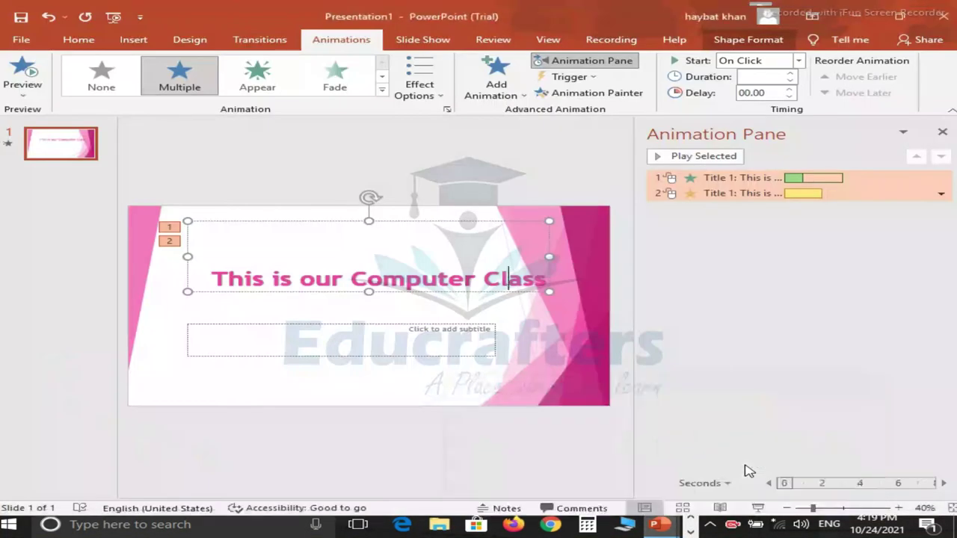
- Select PowerPoint Show as the file type under Export > Change File Type
left_click(13, 35)
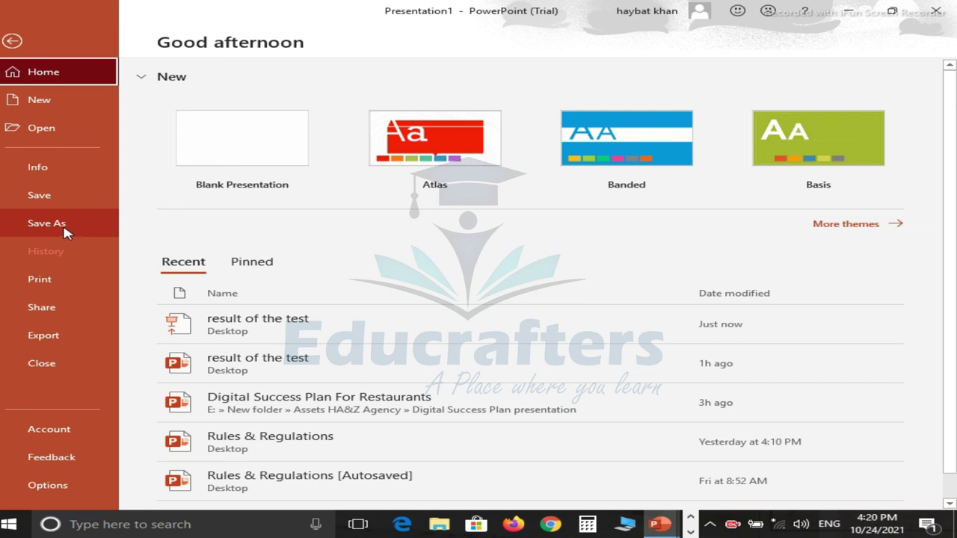
left_click(42, 342)
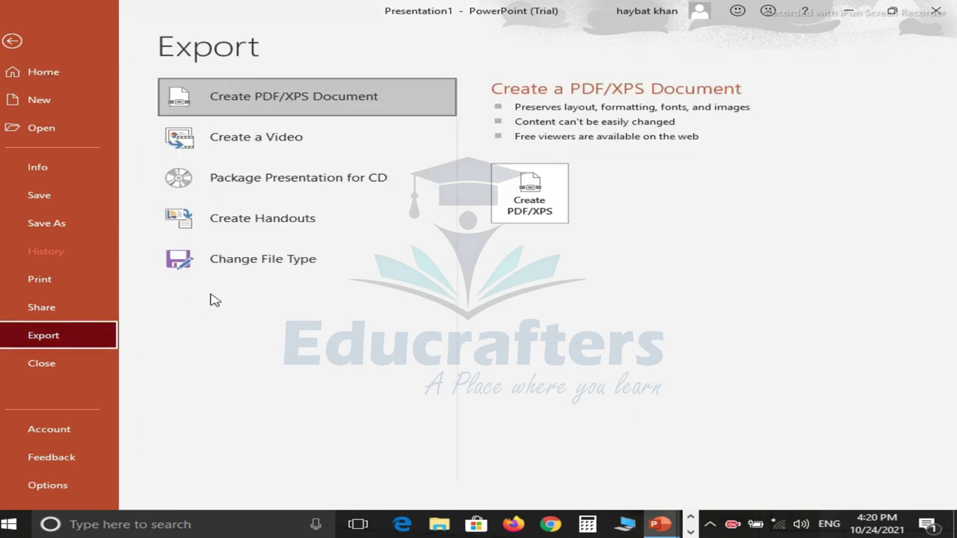
left_click(255, 266)
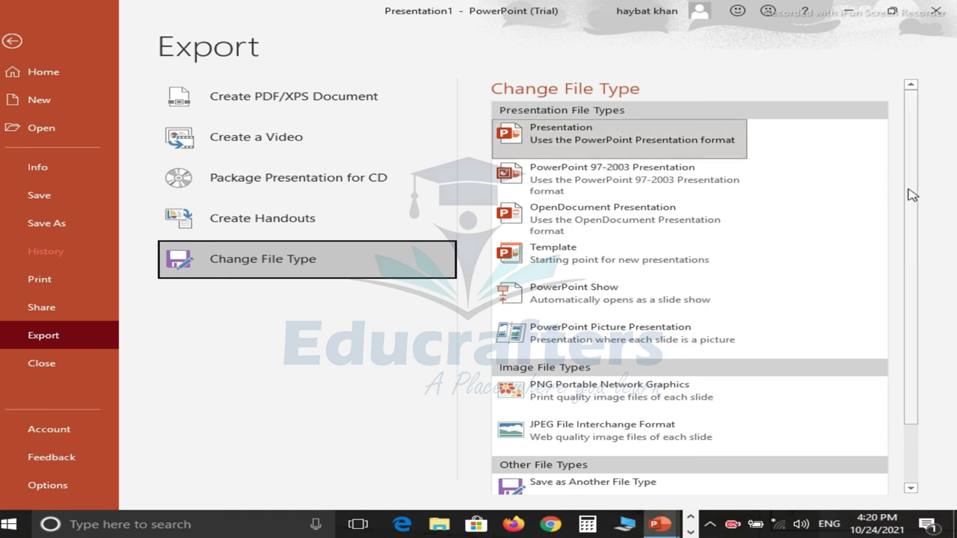
mouse_move(913, 197)
left_mouse_down()
mouse_move(921, 250)
mouse_move(921, 215)
left_mouse_up()
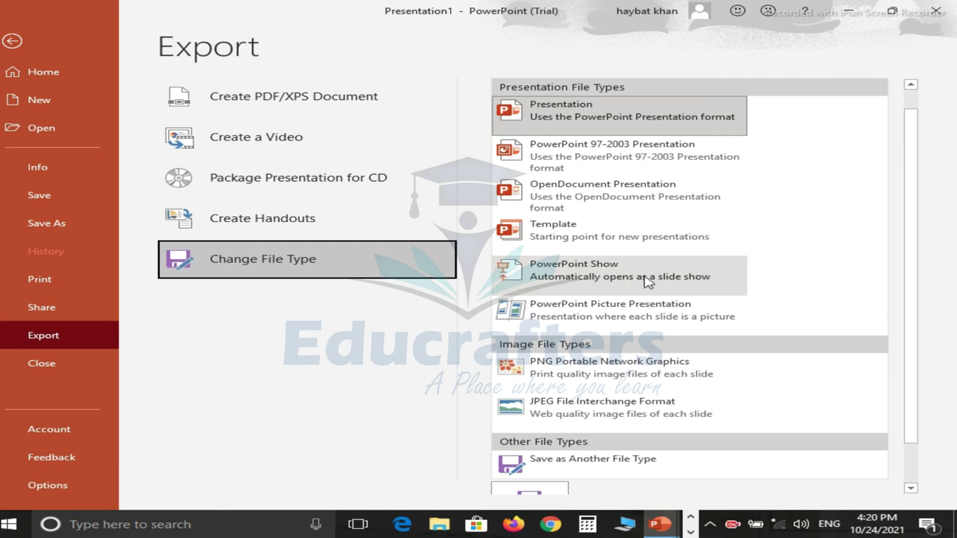
left_click(648, 281)
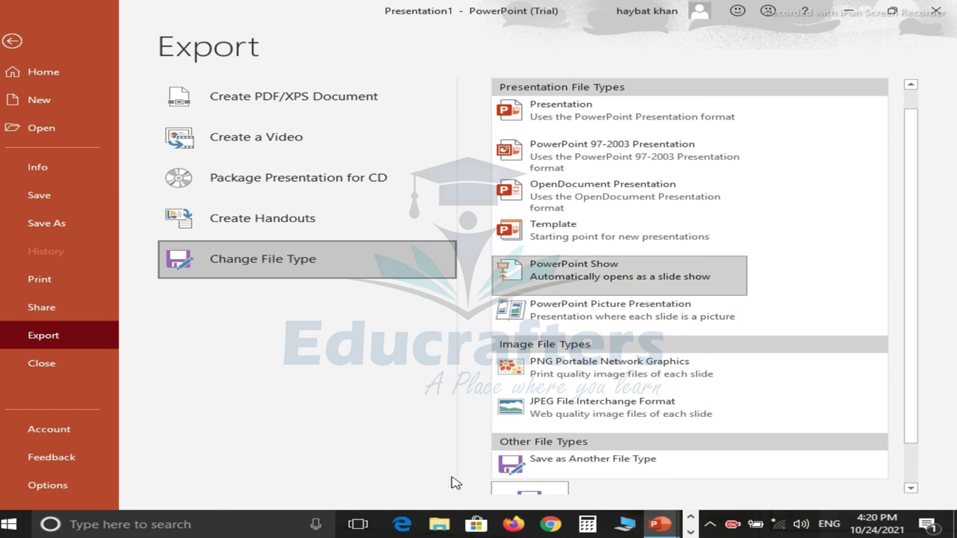
- Save 'This is our Computer Class' as a PowerPoint Show on the Desktop and launch it
left_click(535, 495)
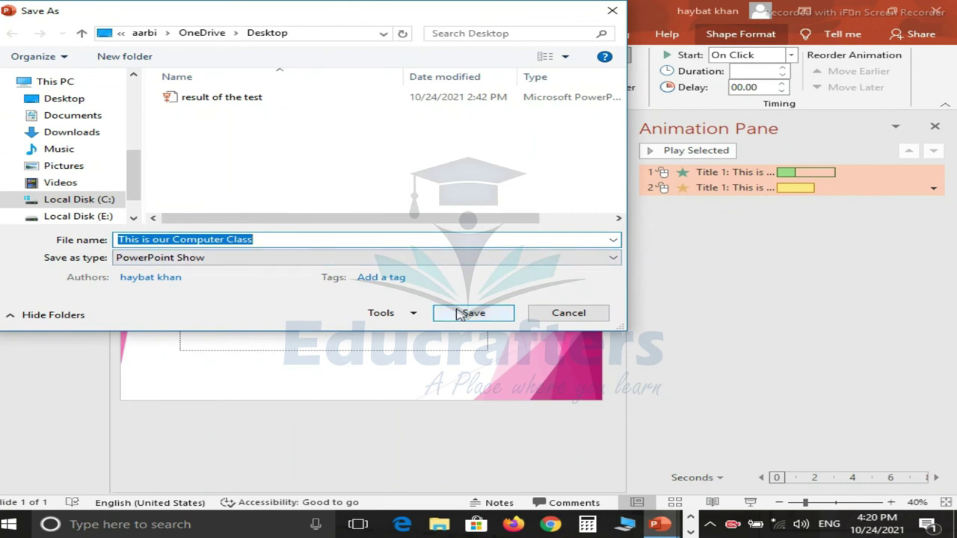
left_click(468, 320)
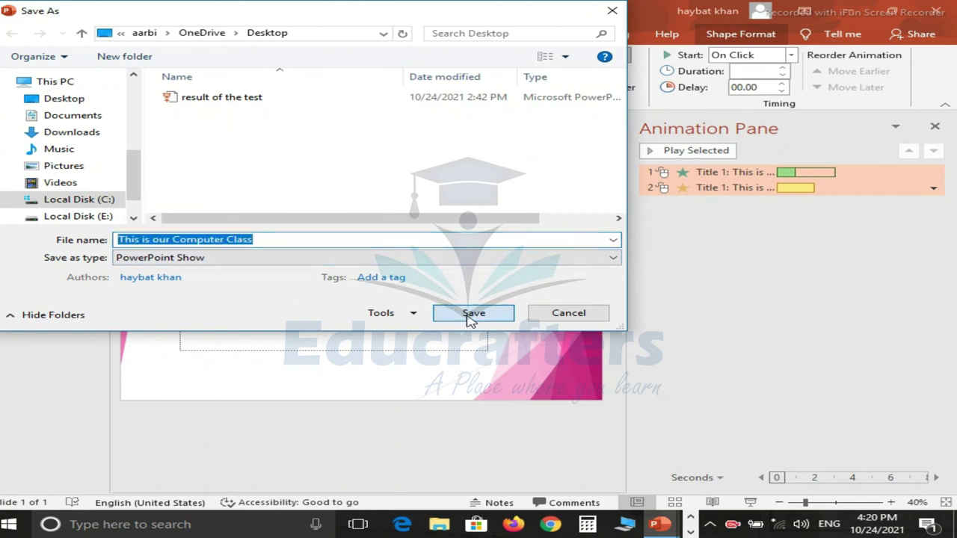
left_click(851, 10)
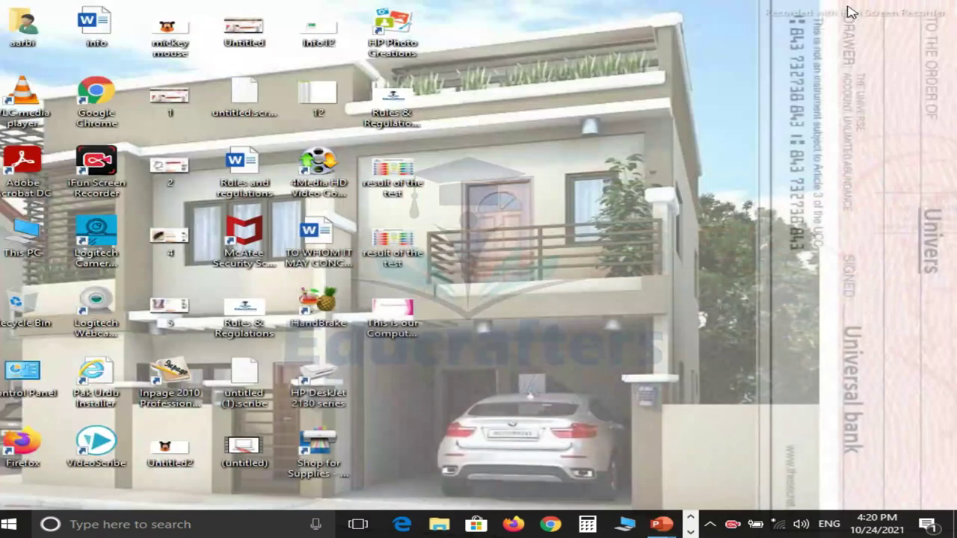
double_click(401, 320)
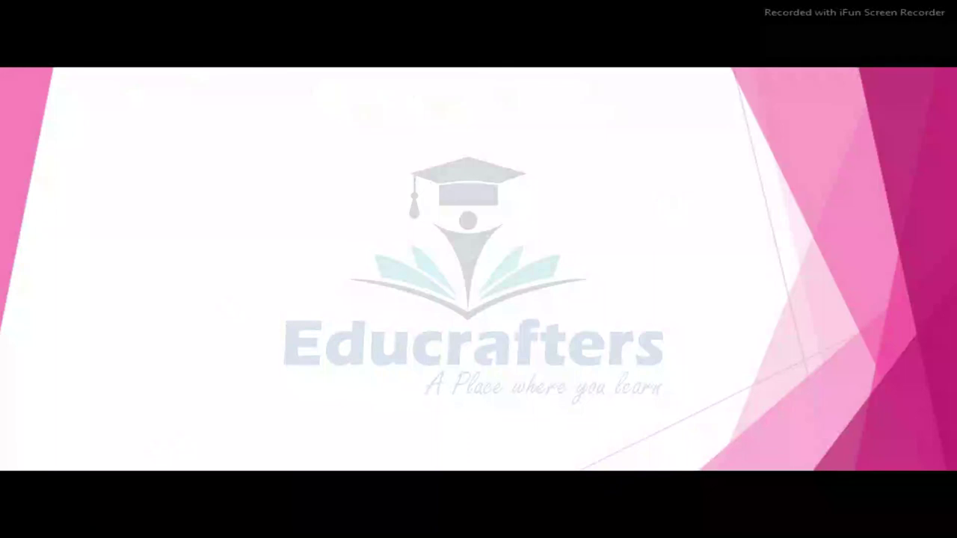